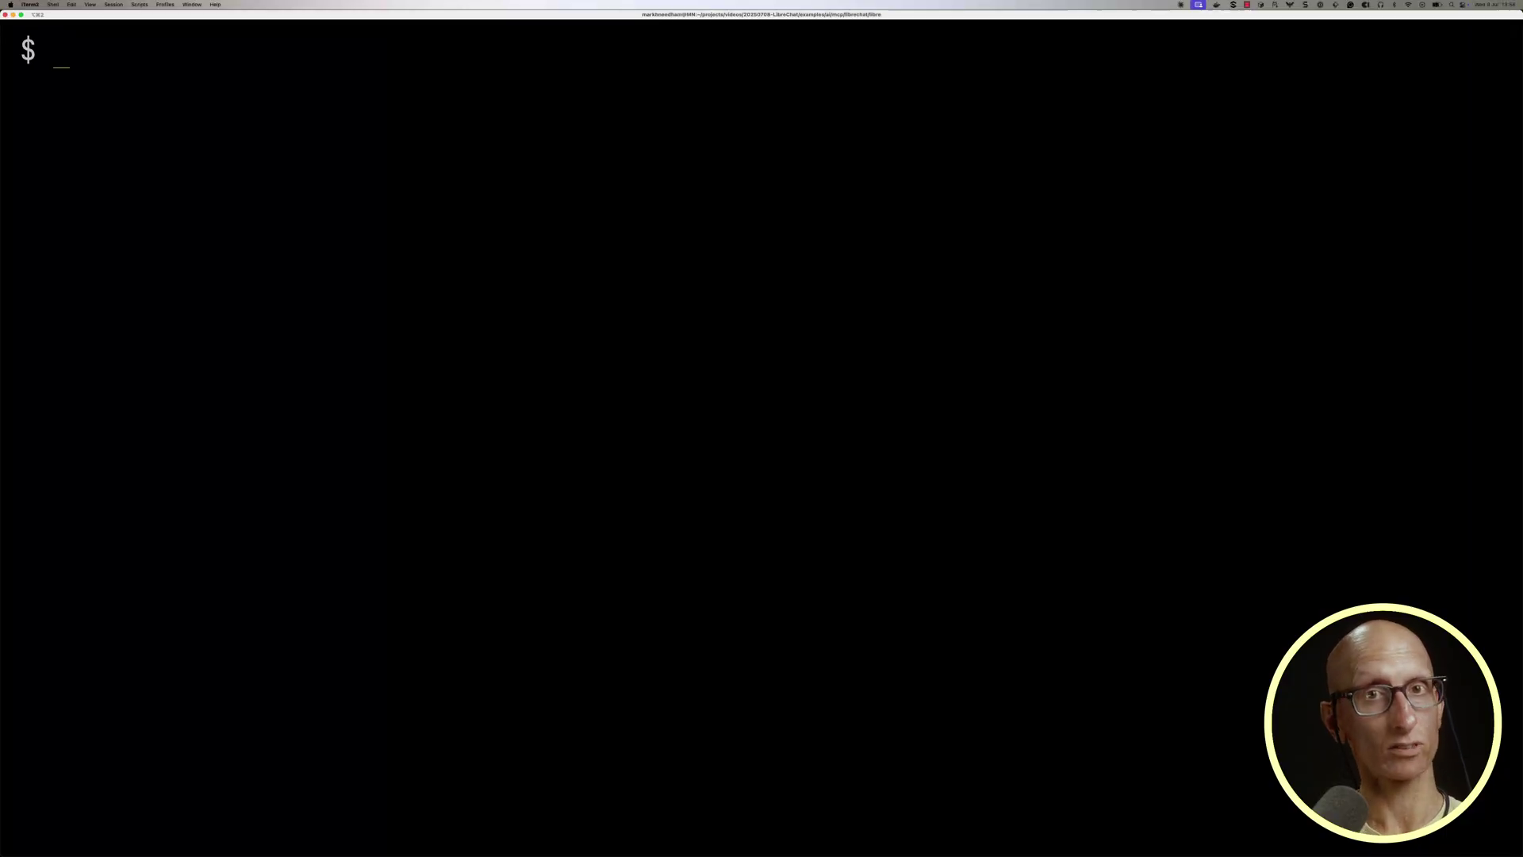
# Clone the ClickHouse/examples repository and move into examples/ai/mcp/librechat.
pyautogui.write('git clone https://github.com/ClickHouse/examples.git')
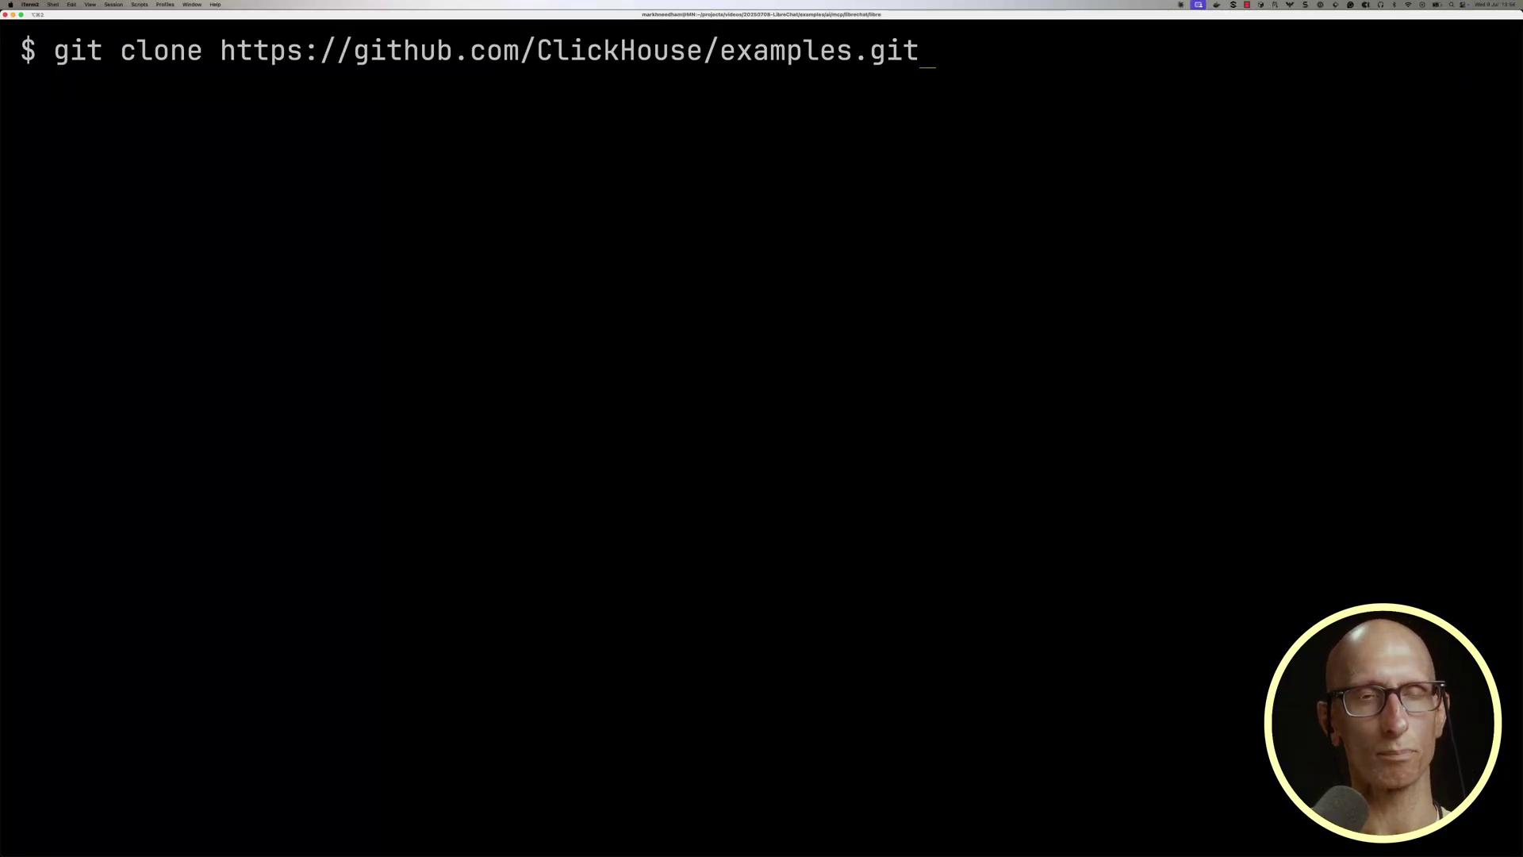
pyautogui.press('Return')
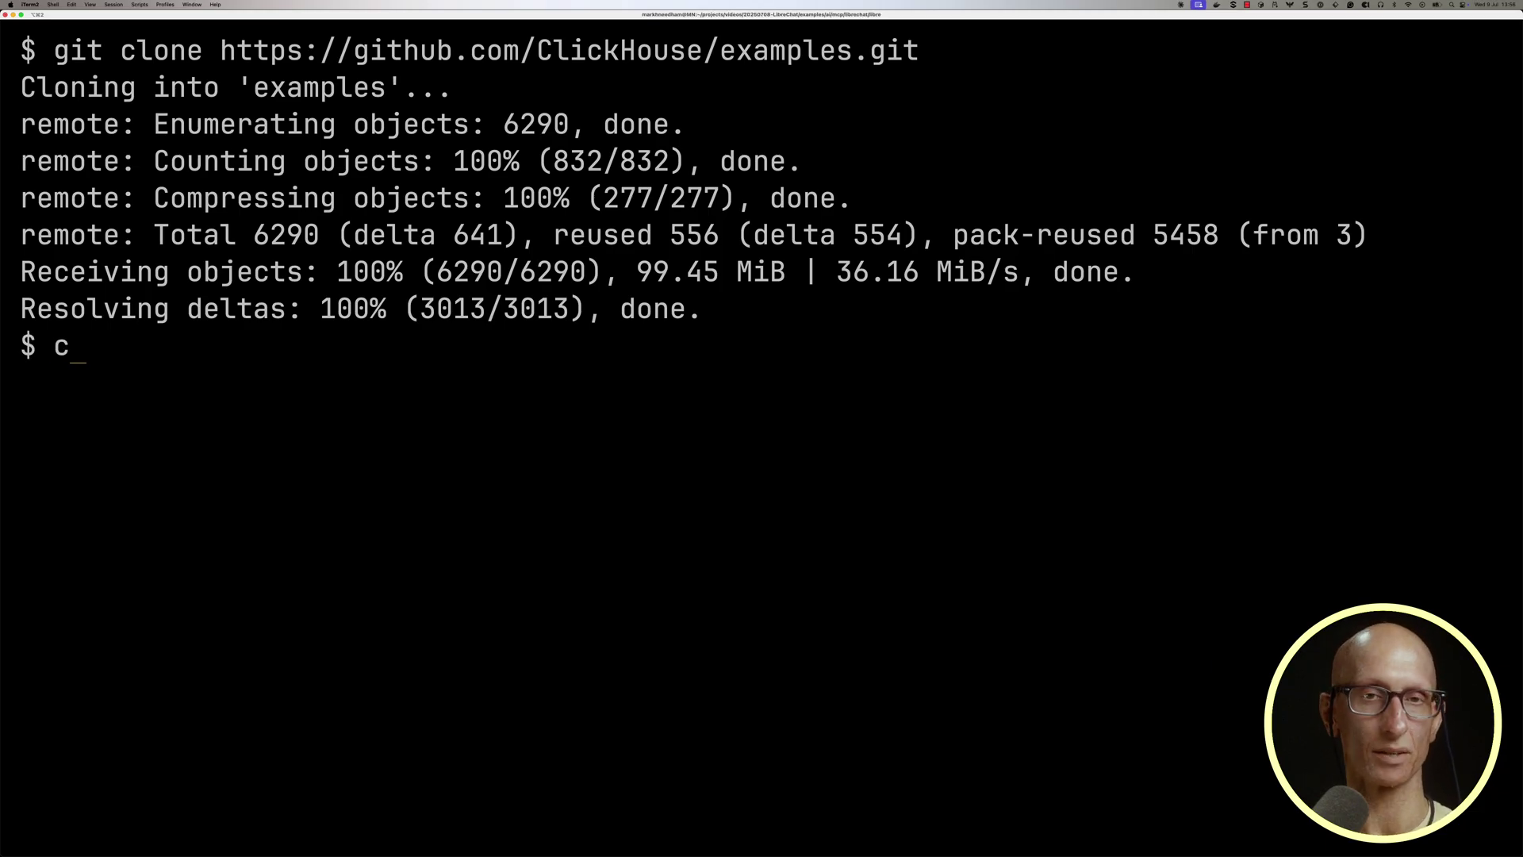
pyautogui.write('d examples/ai/mcp/l')
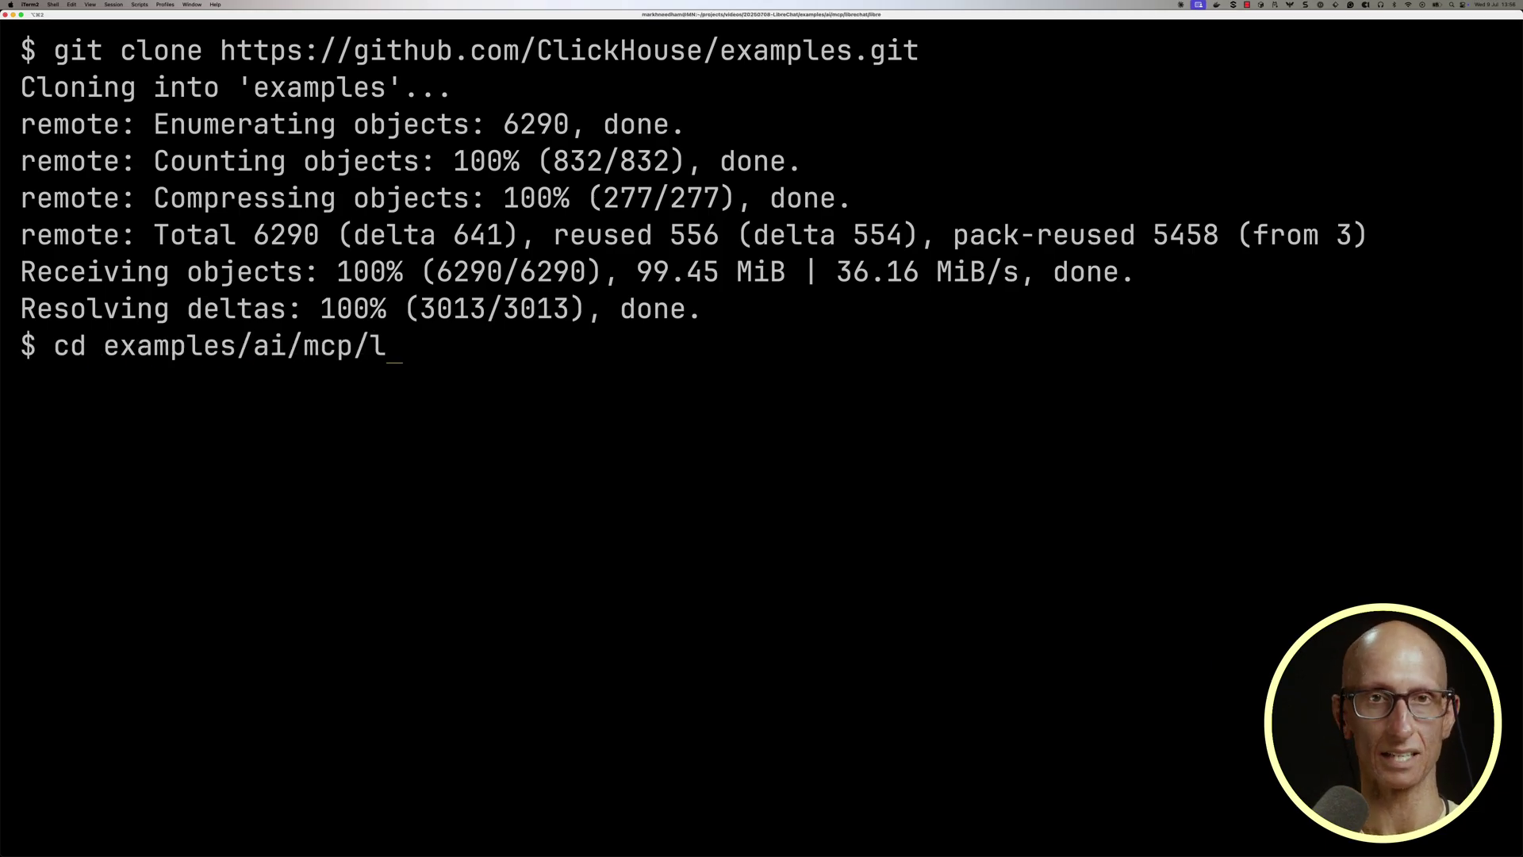
pyautogui.write('ibrechat')
pyautogui.press('Return')
# Clone the LibreChat repository into a folder named libre.
pyautogui.hotkey('ctrl', 'l')
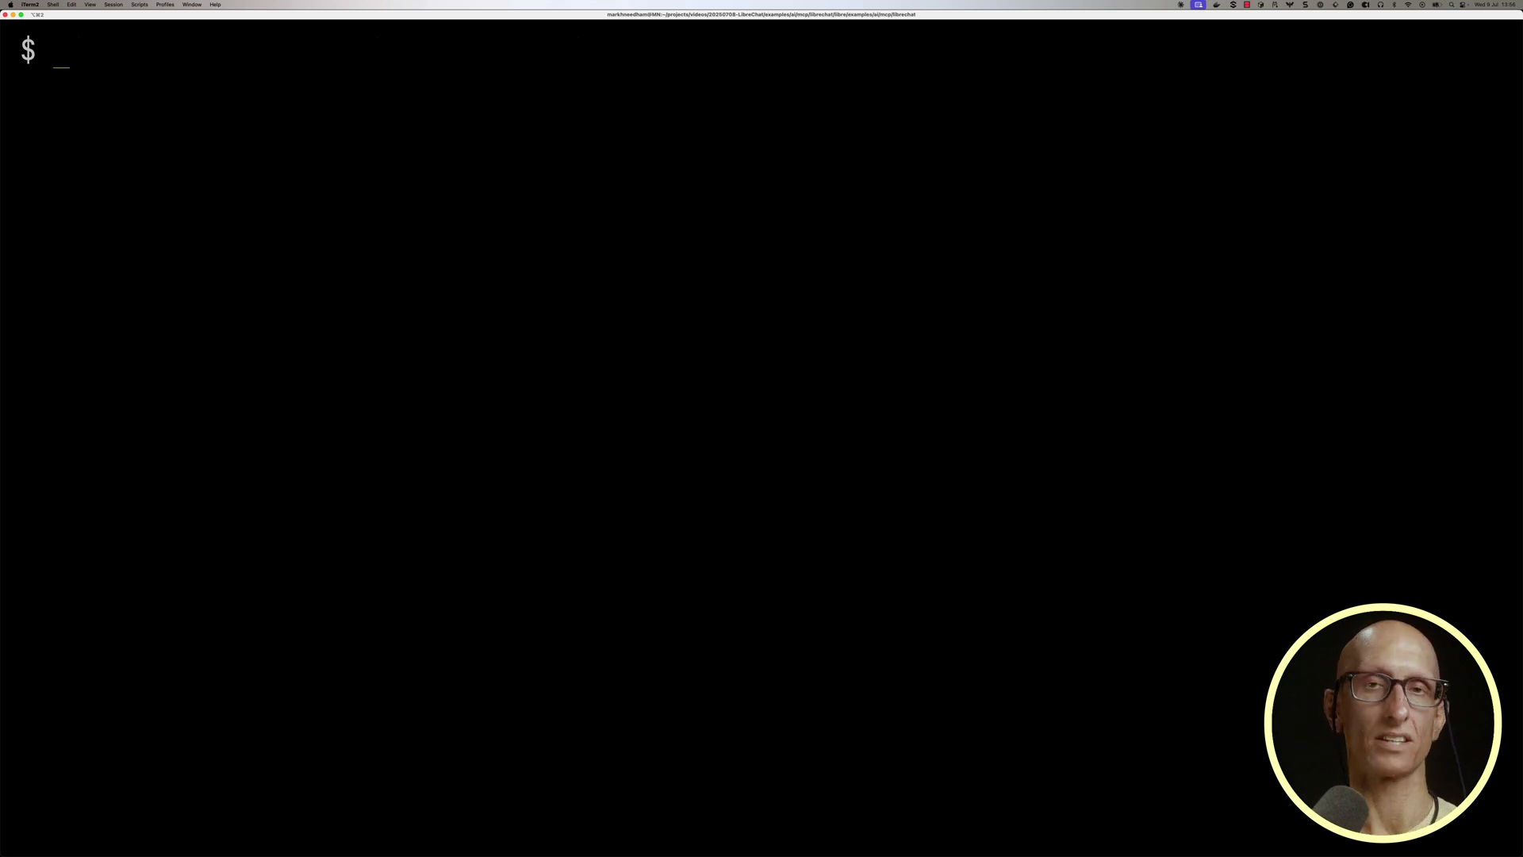
pyautogui.write('git clone https://github.com/danny-avila/LibreChat.git libre')
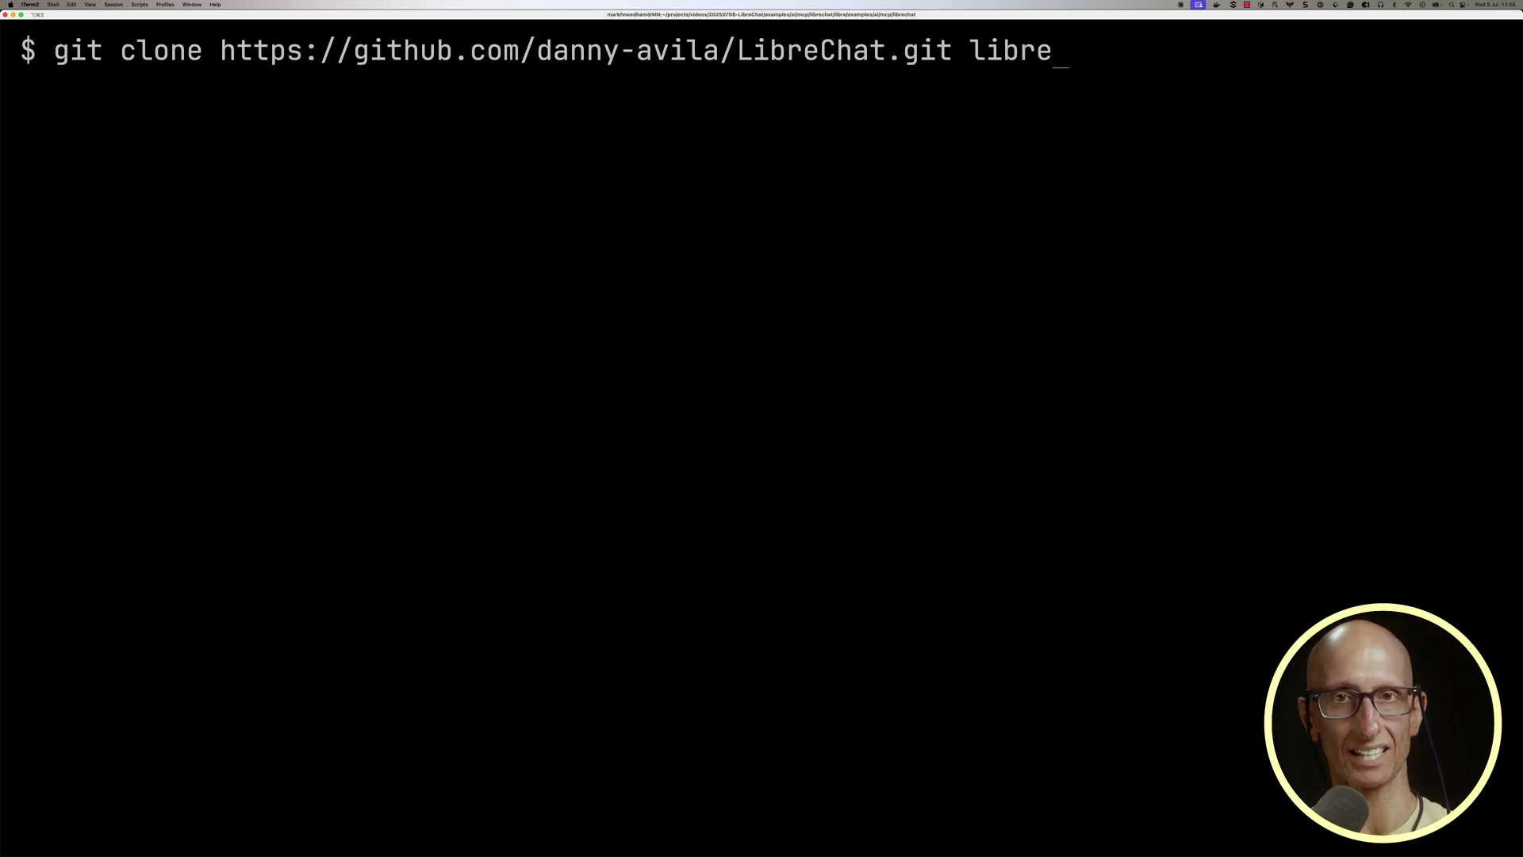
pyautogui.press('Return')
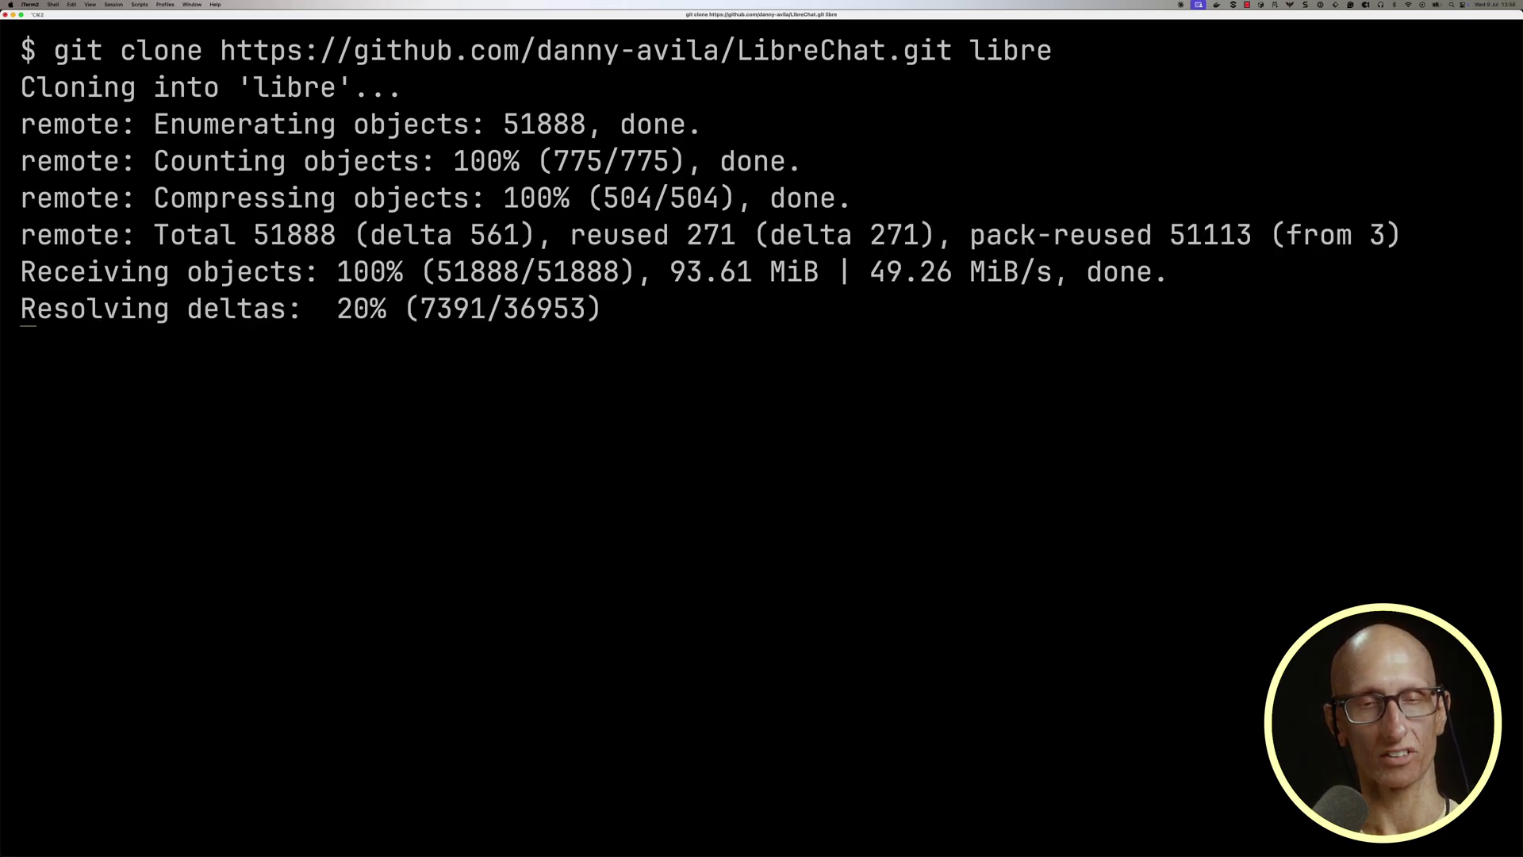
# Show docker-compose.override.yml with syntax highlighting using pygmentize.
pyautogui.press('super+k')
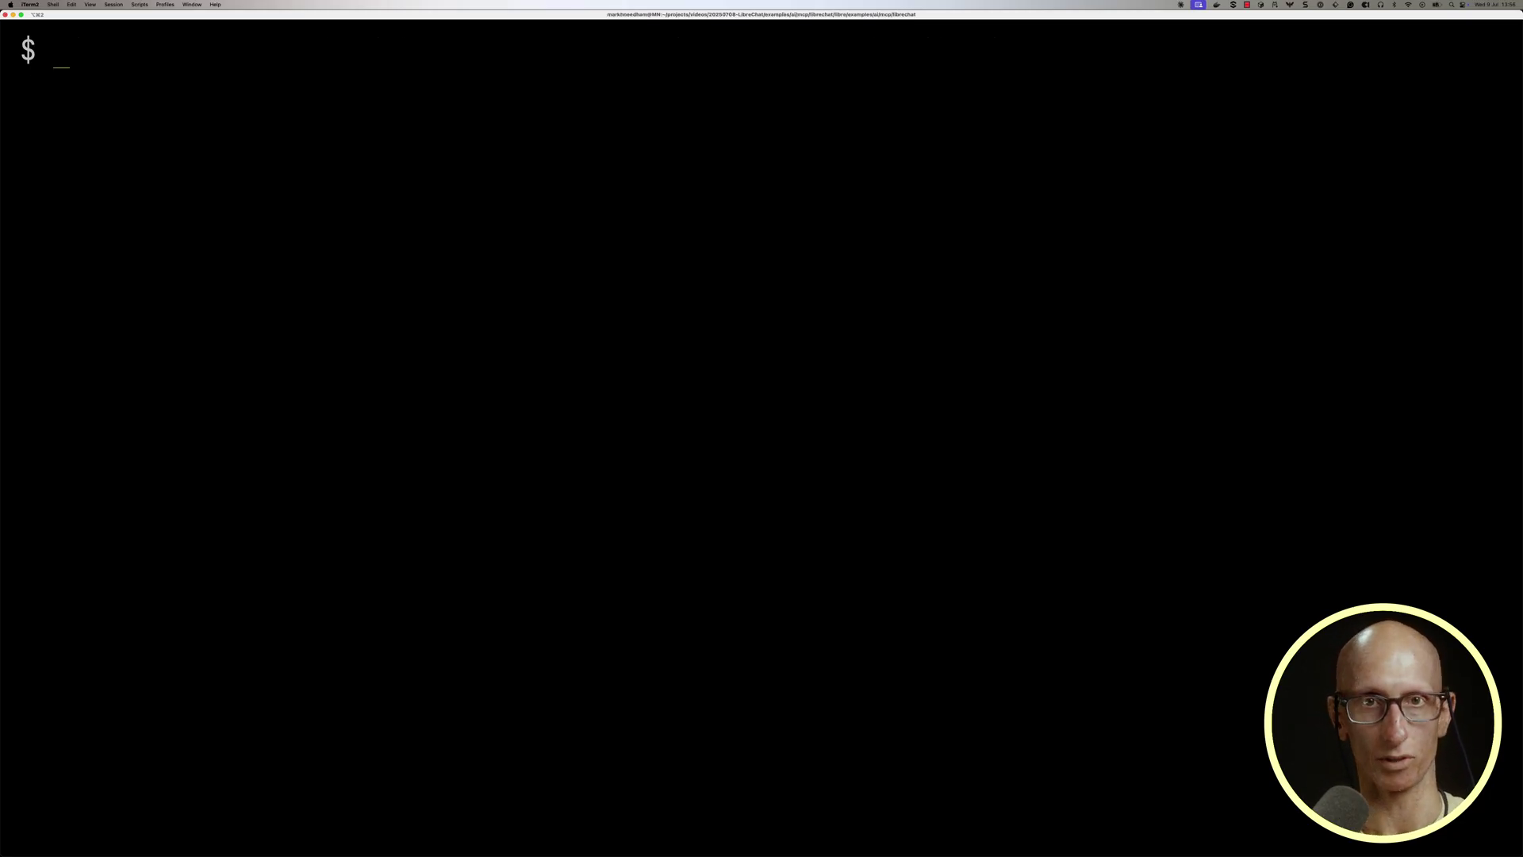
pyautogui.write('pygmentize docke')
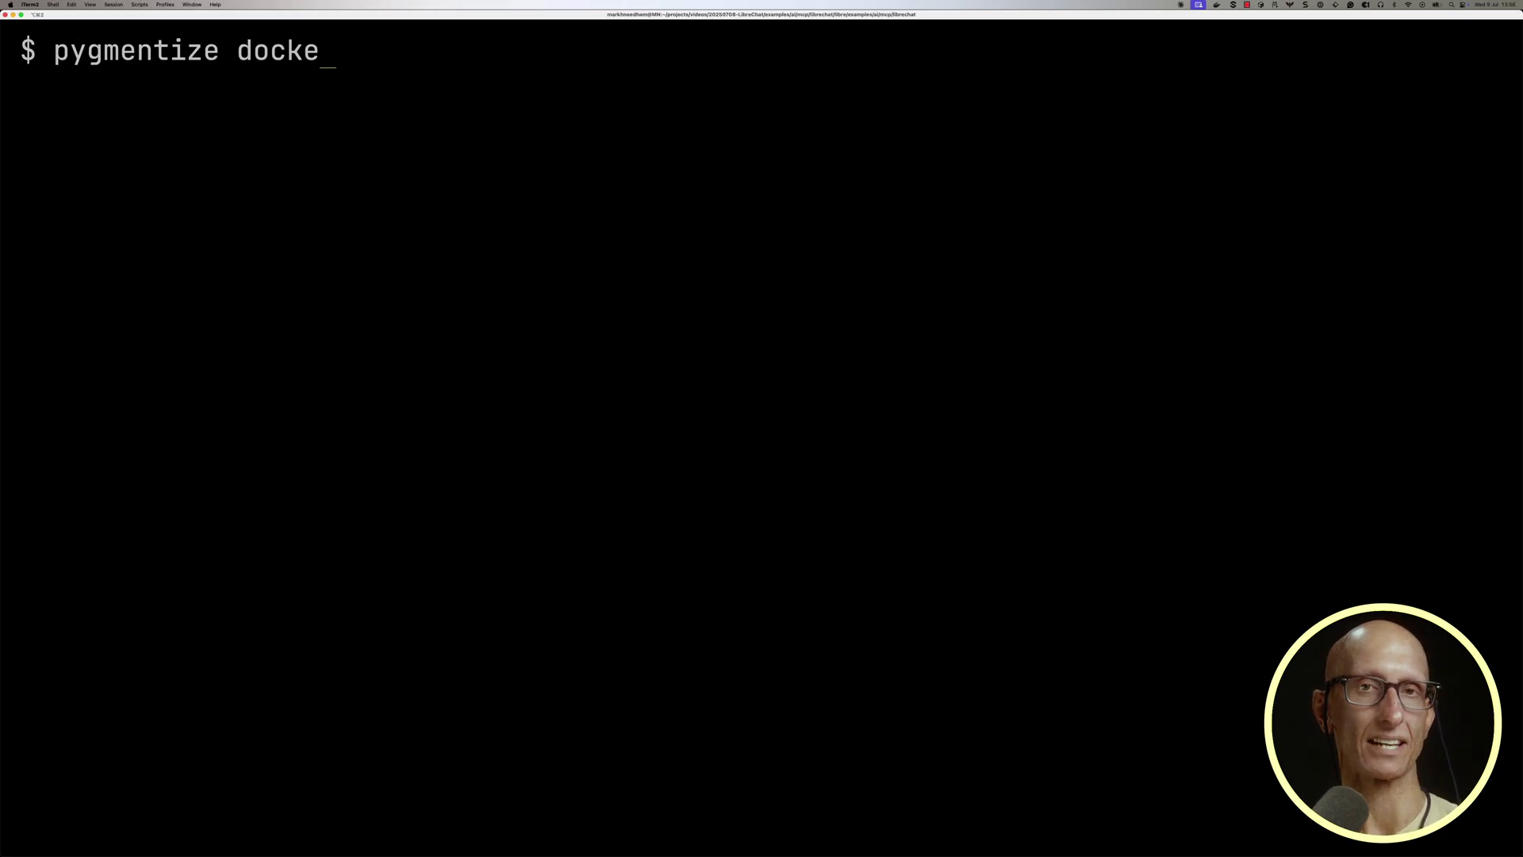
pyautogui.write('r-compose.override.yml')
pyautogui.press('Return')
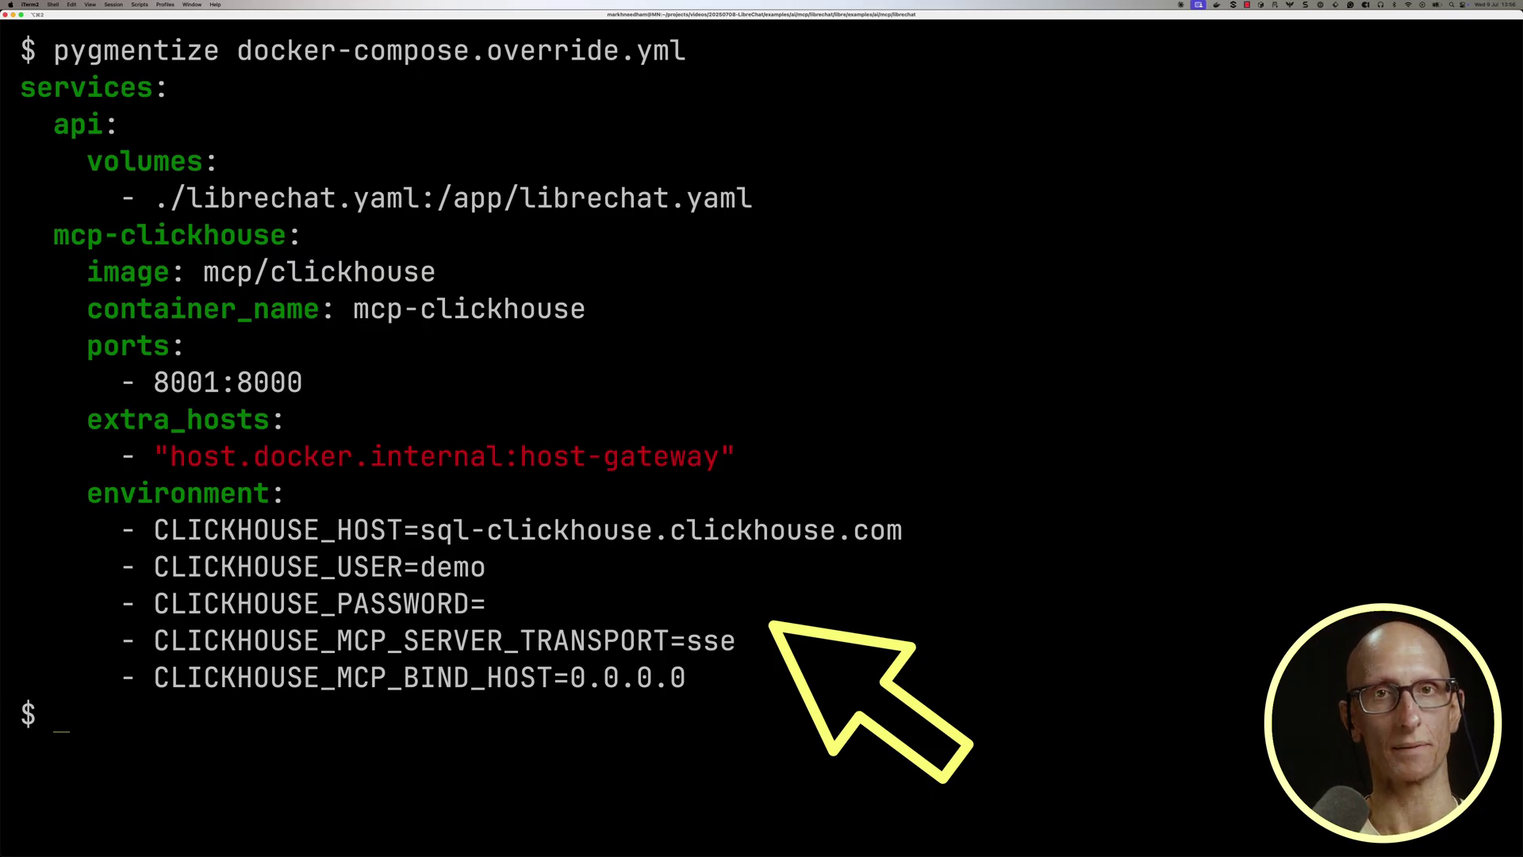
# Copy docker-compose.override.yml into libre and change into the libre folder.
pyautogui.hotkey('ctrl', 'l')
pyautogui.write('cp docker-co')
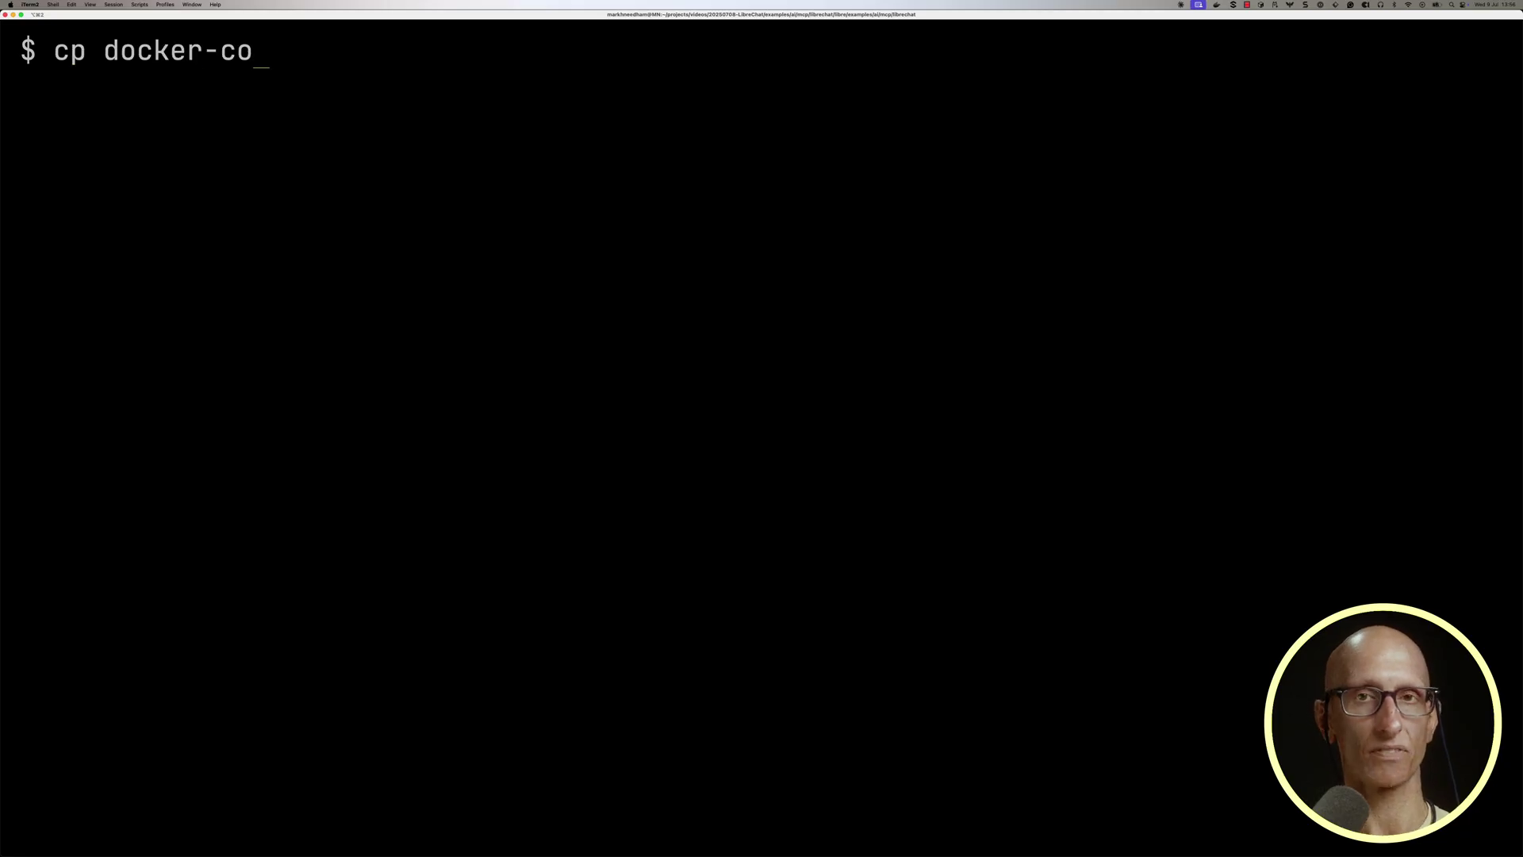
pyautogui.write('mpose.override.yml libre')
pyautogui.press('Return')
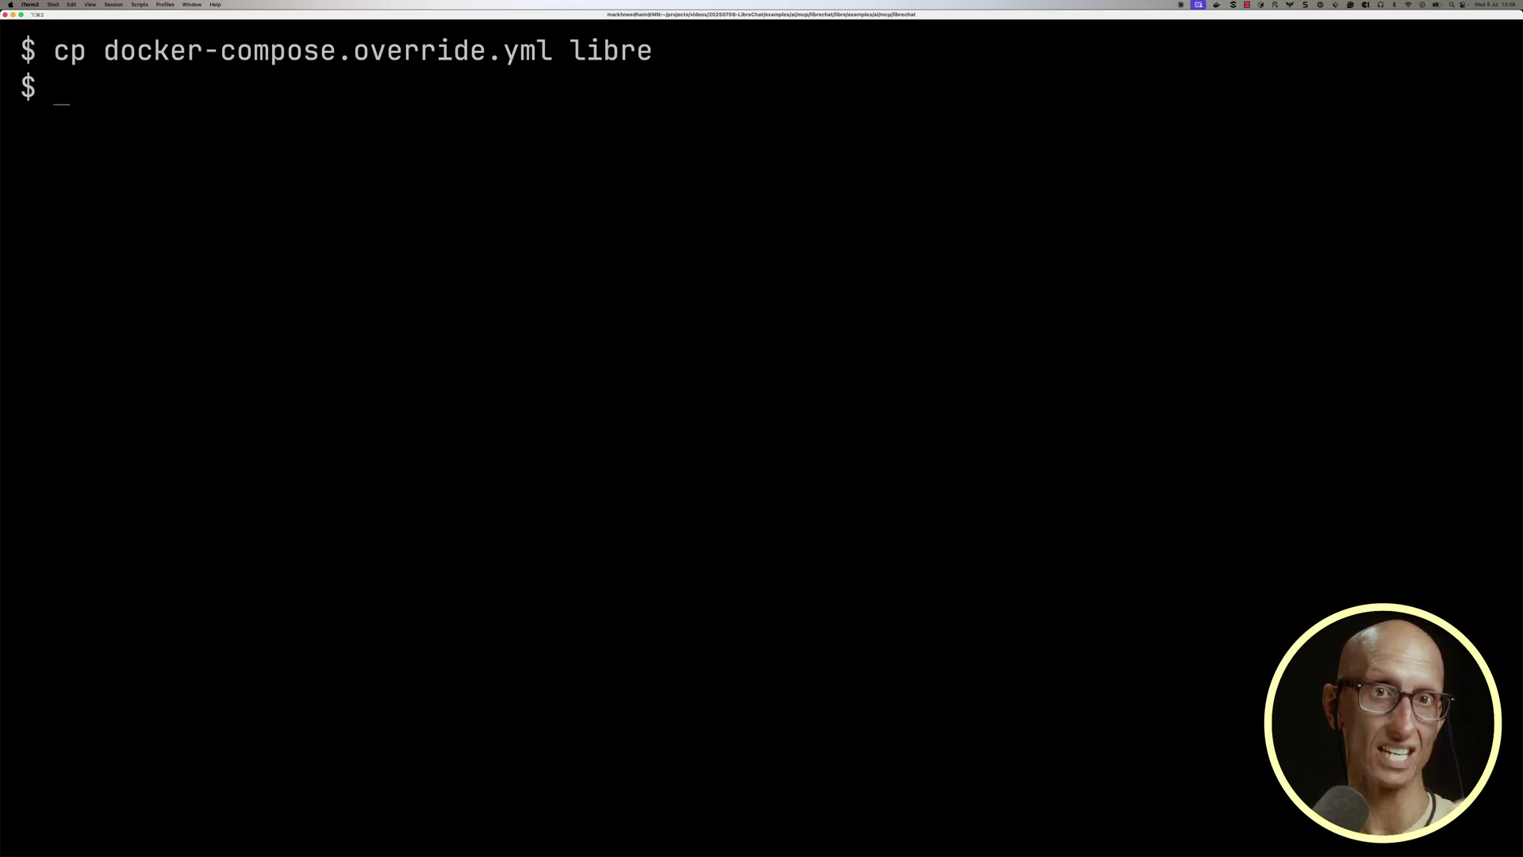
pyautogui.write('cd libre')
pyautogui.press('Return')
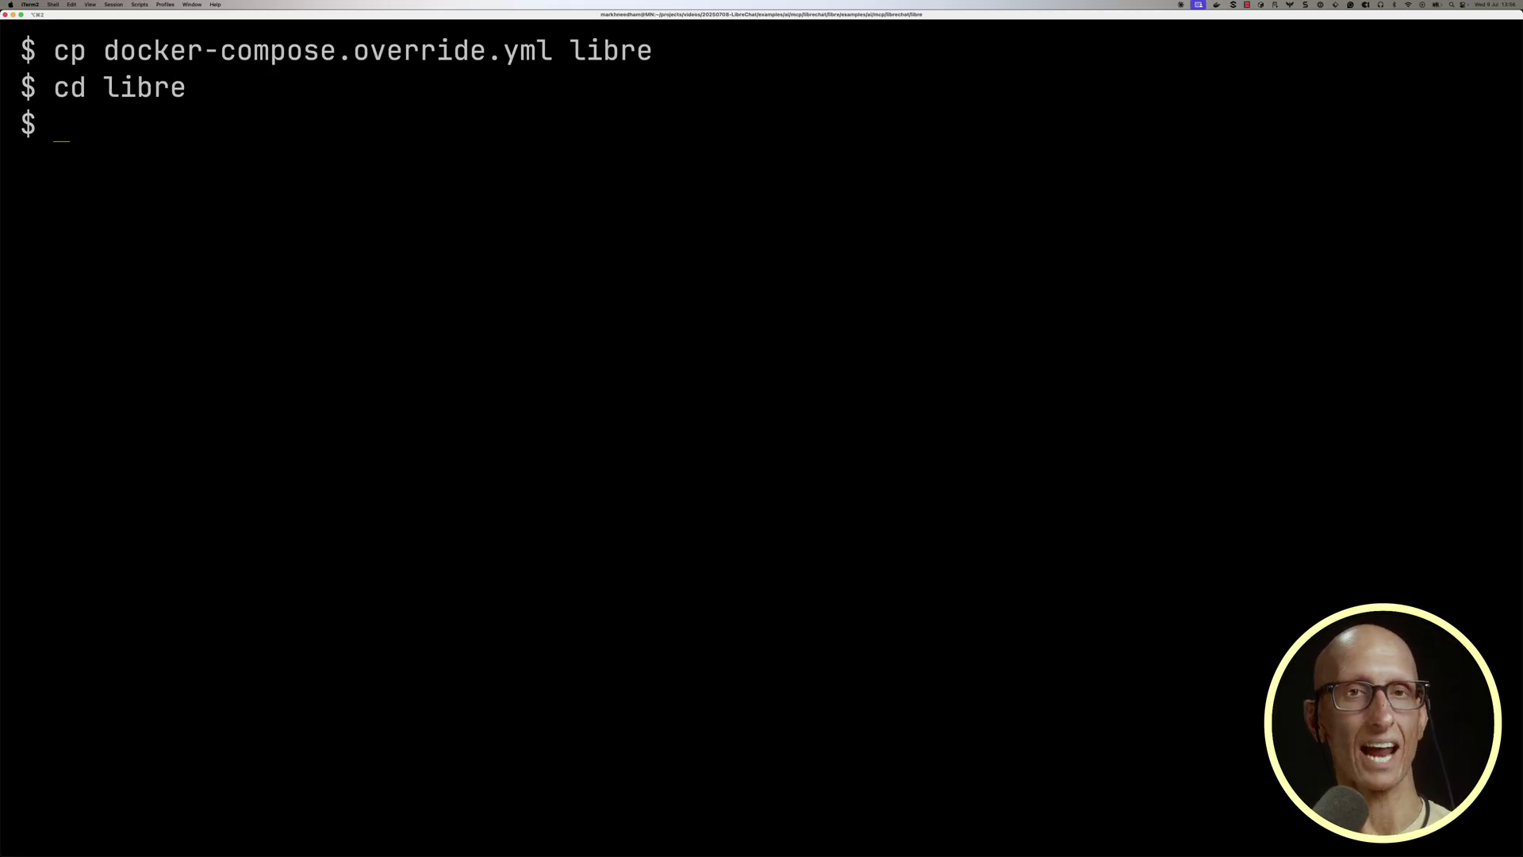
# Create .env from .env.example and open it in vim at the ANTHROPIC settings.
pyautogui.hotkey('ctrl', 'l')
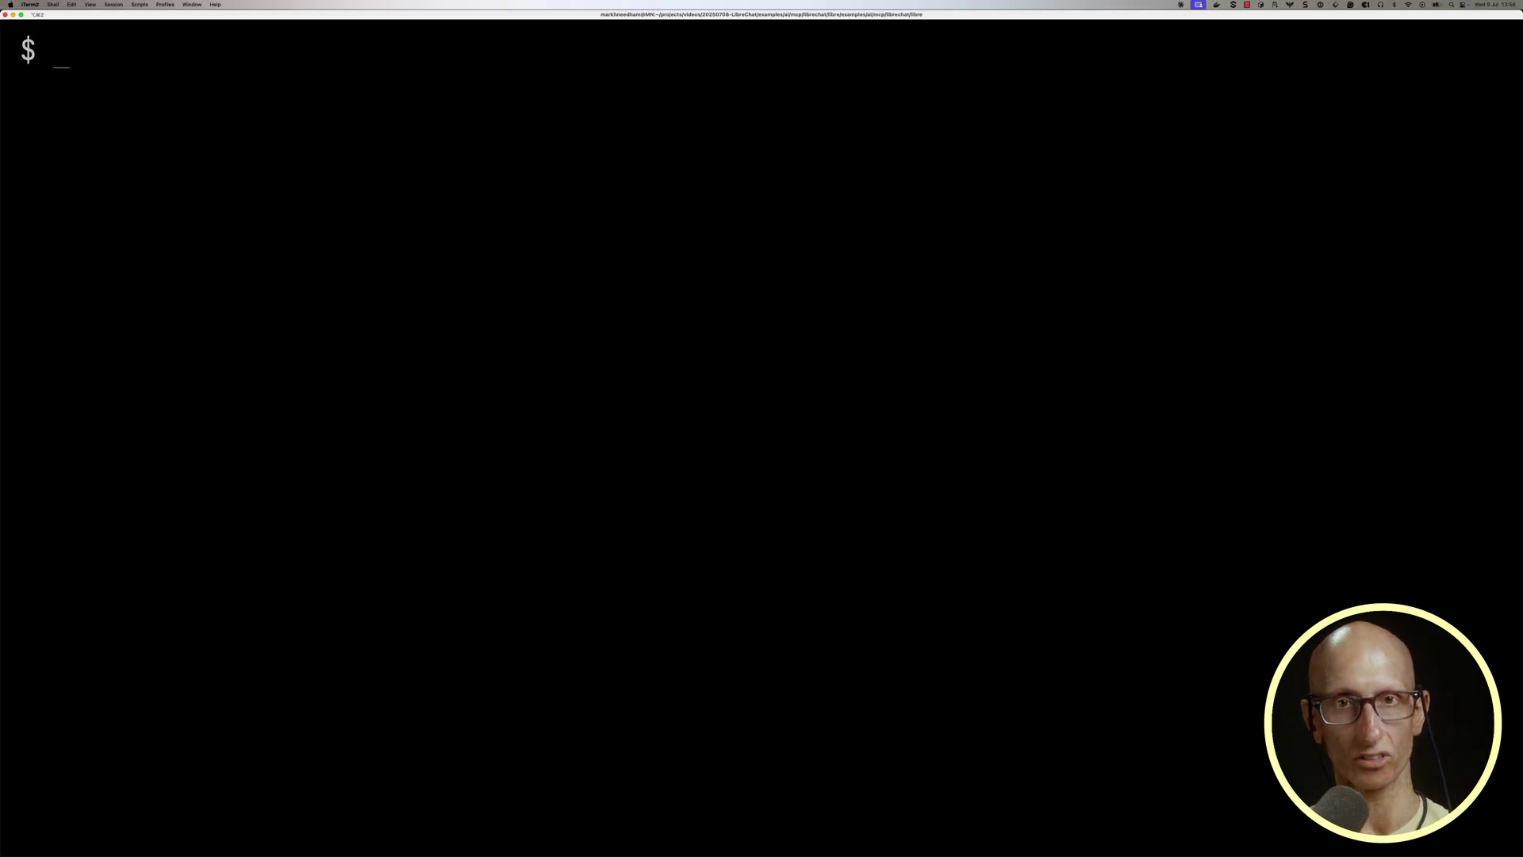
pyautogui.write('cp .env.example .env')
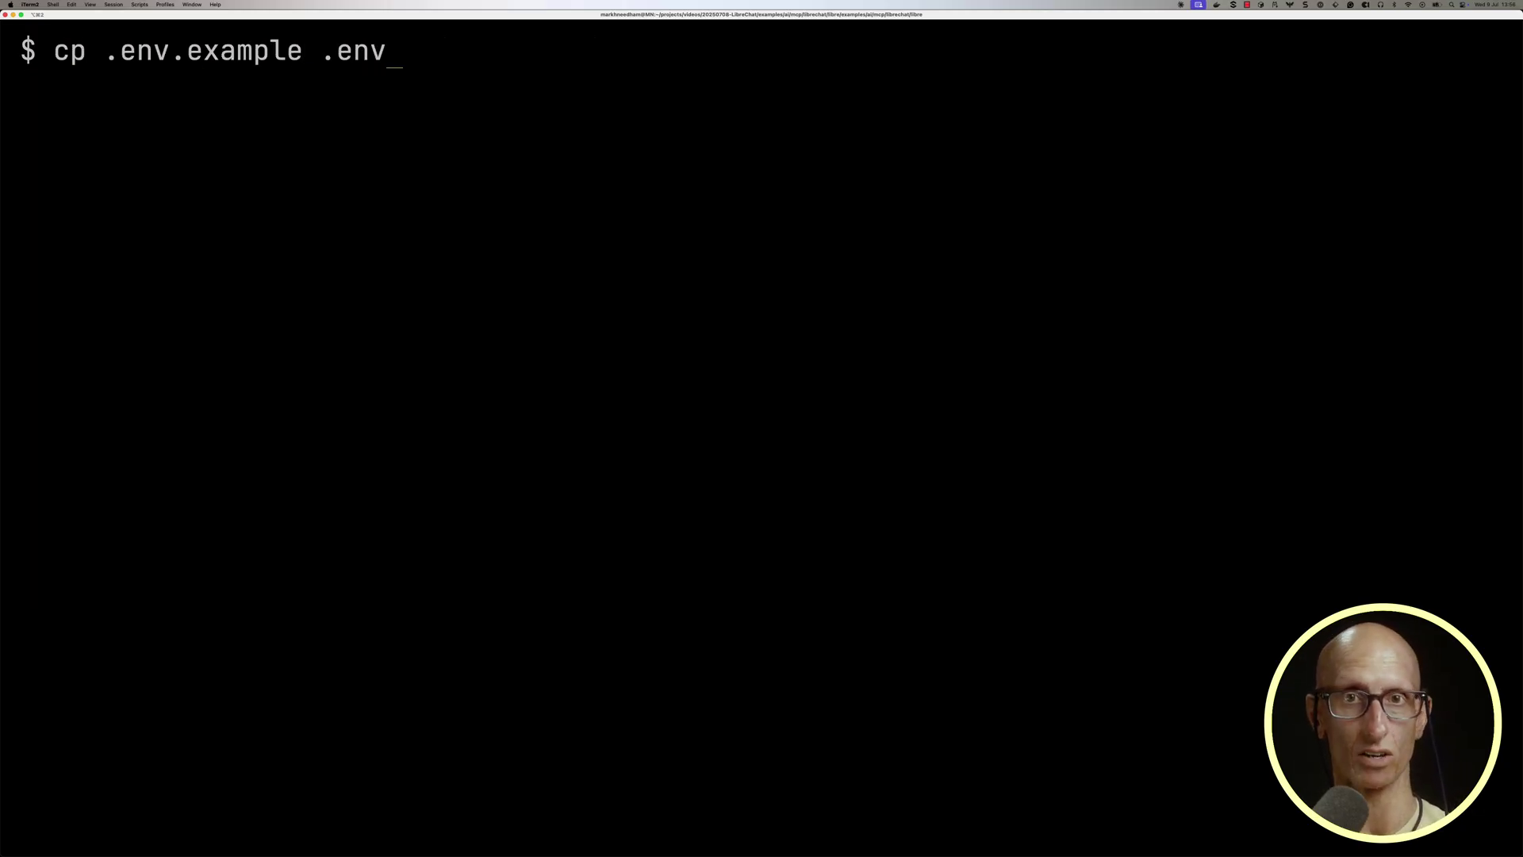
pyautogui.press('Return')
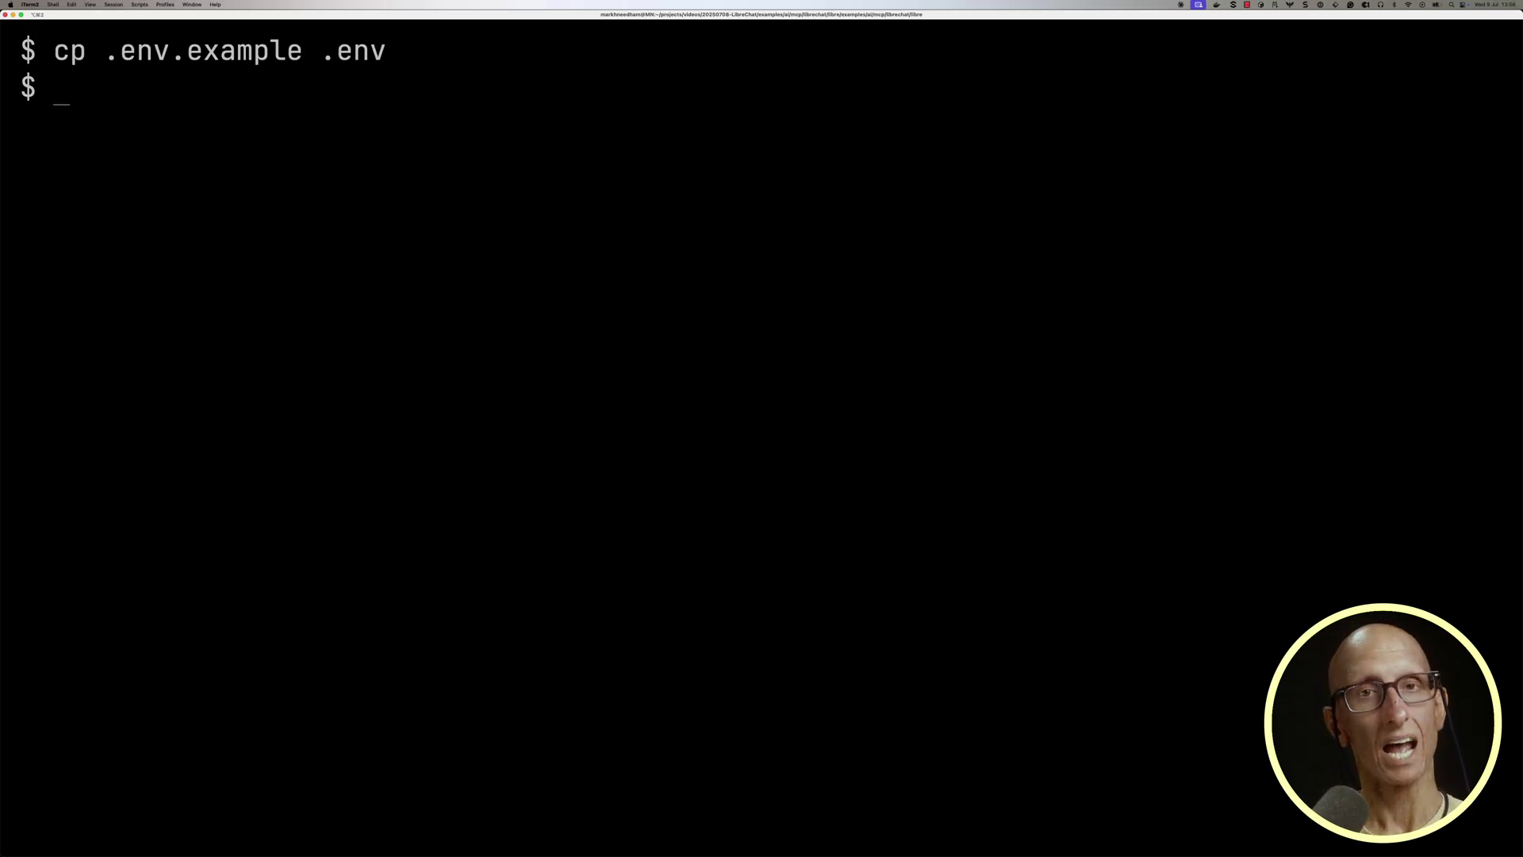
pyautogui.write('vim .env')
pyautogui.press('Return')
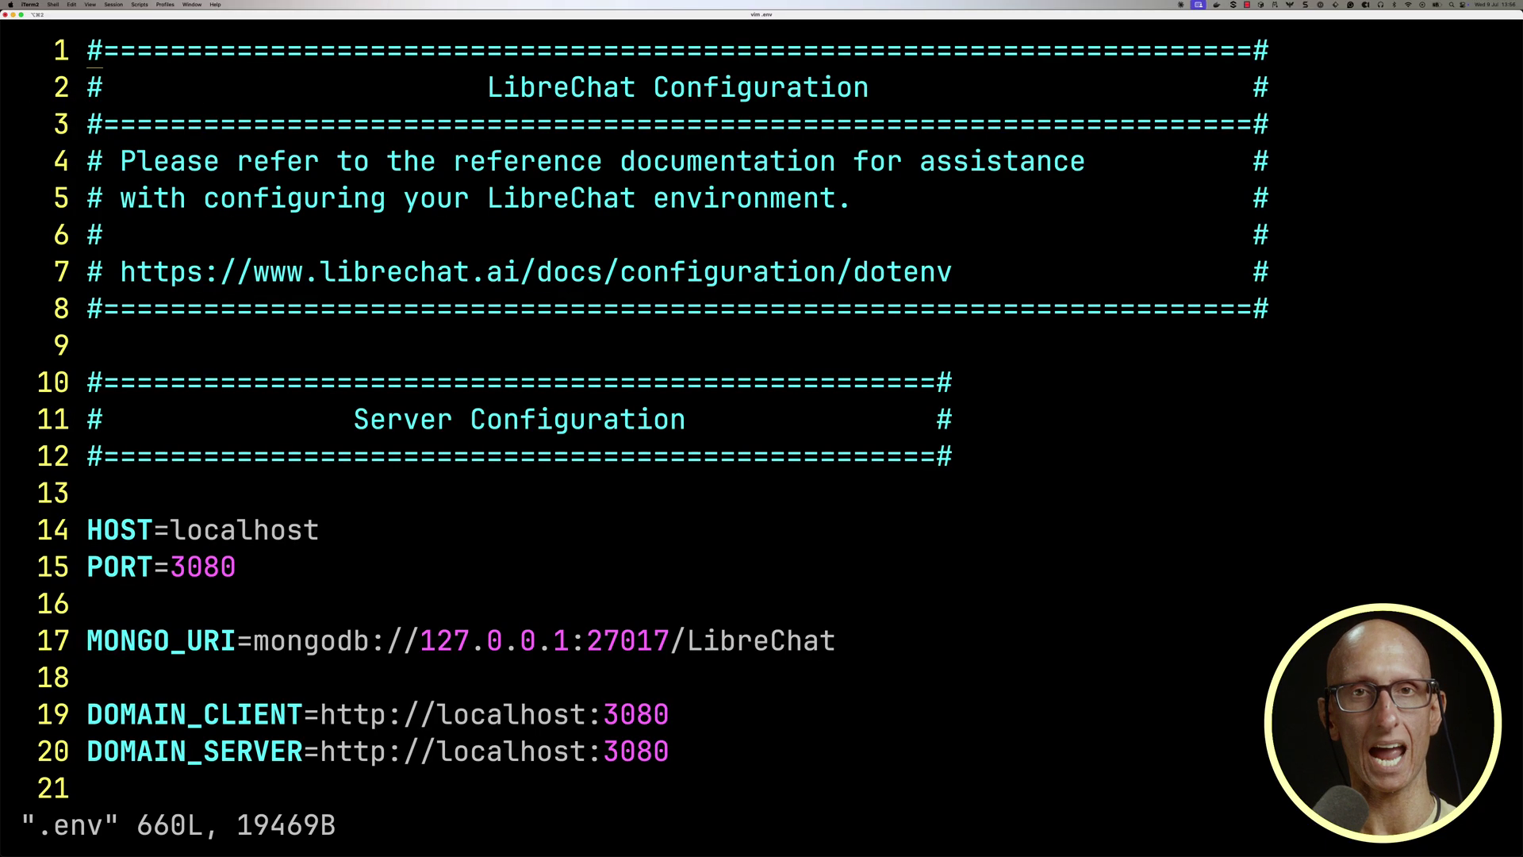
pyautogui.write('/ANTHROPIC')
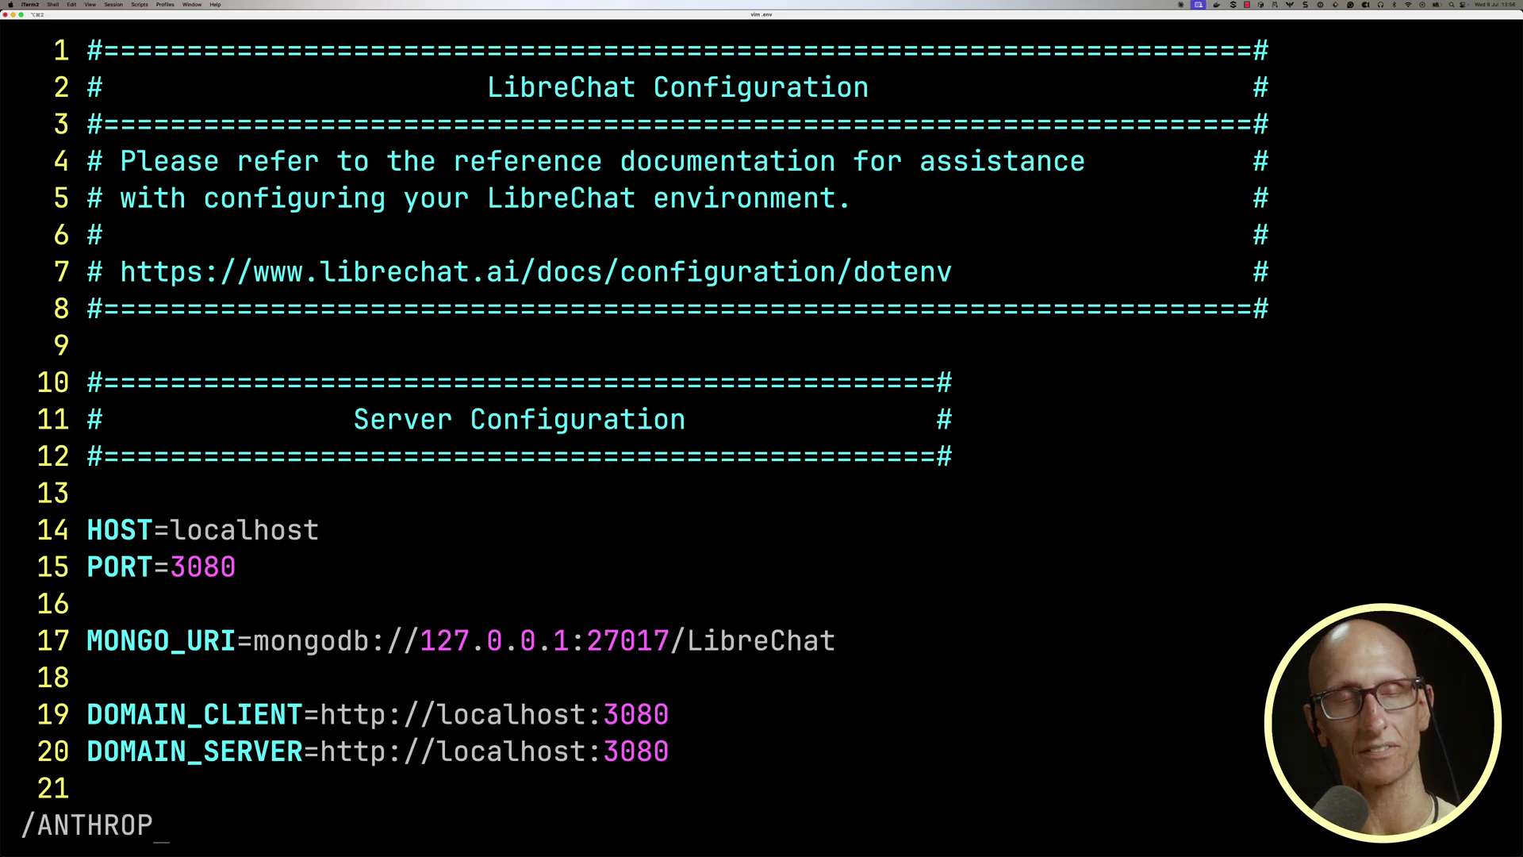
pyautogui.press('Return')
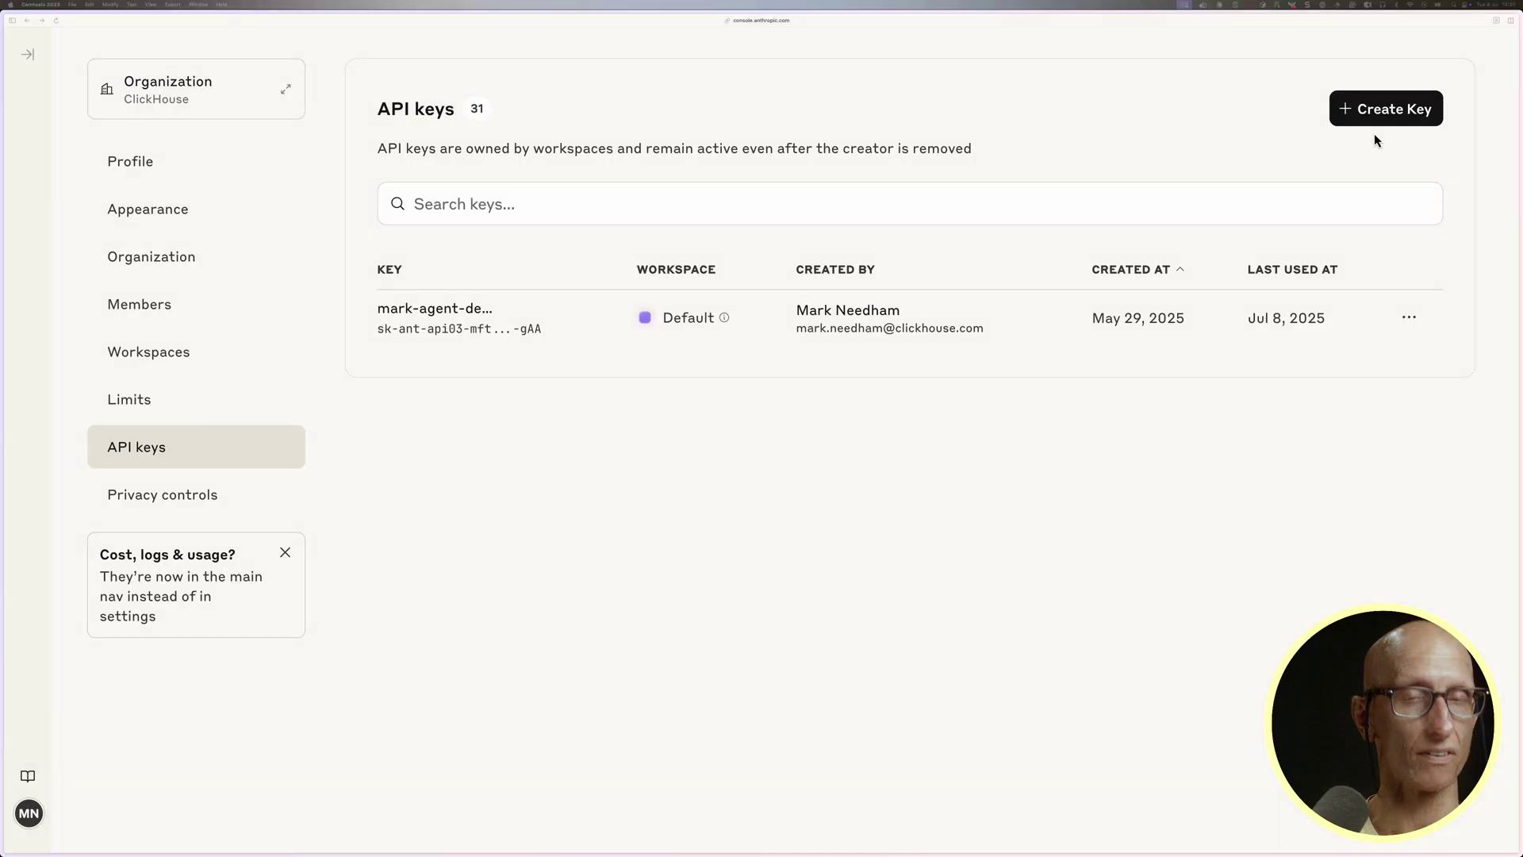
# Create a named API key in the Default workspace and copy its value.
pyautogui.click(1380, 111)
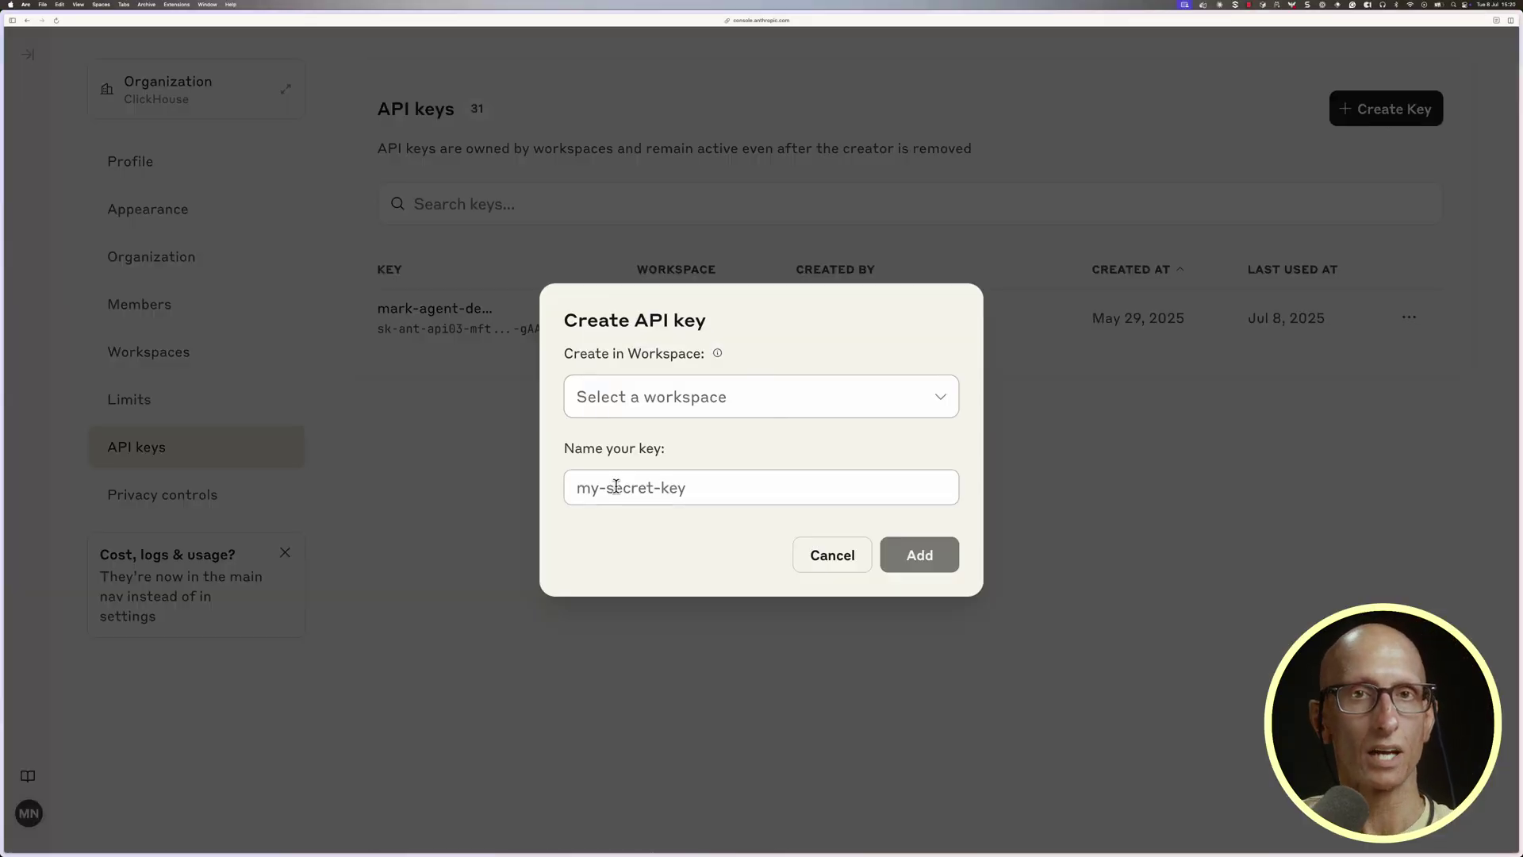
pyautogui.click(629, 394)
pyautogui.click(633, 454)
pyautogui.click(638, 476)
pyautogui.write('marks-librechat-key')
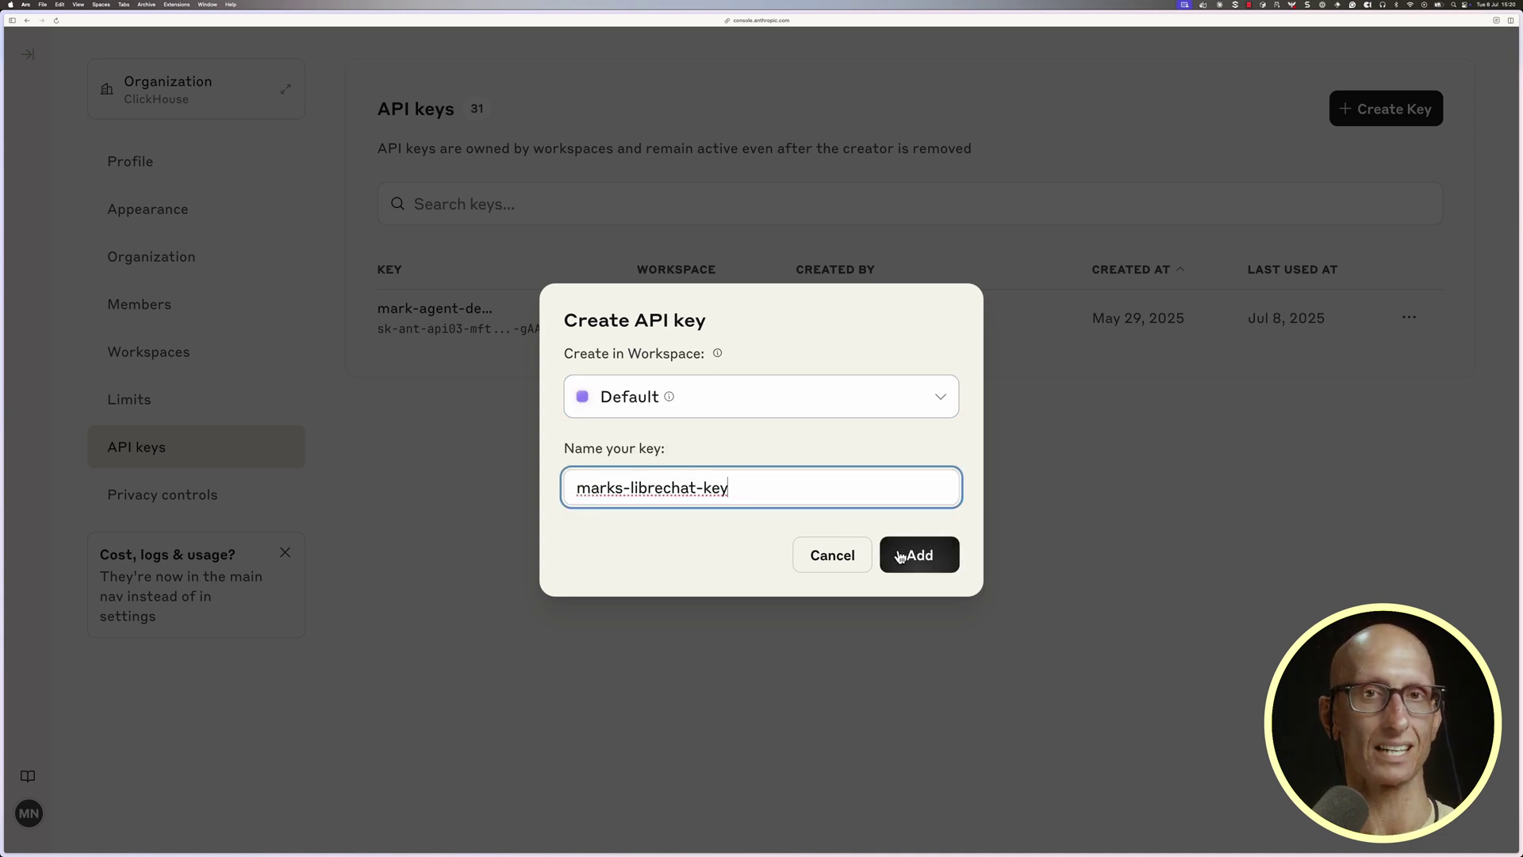
pyautogui.click(904, 553)
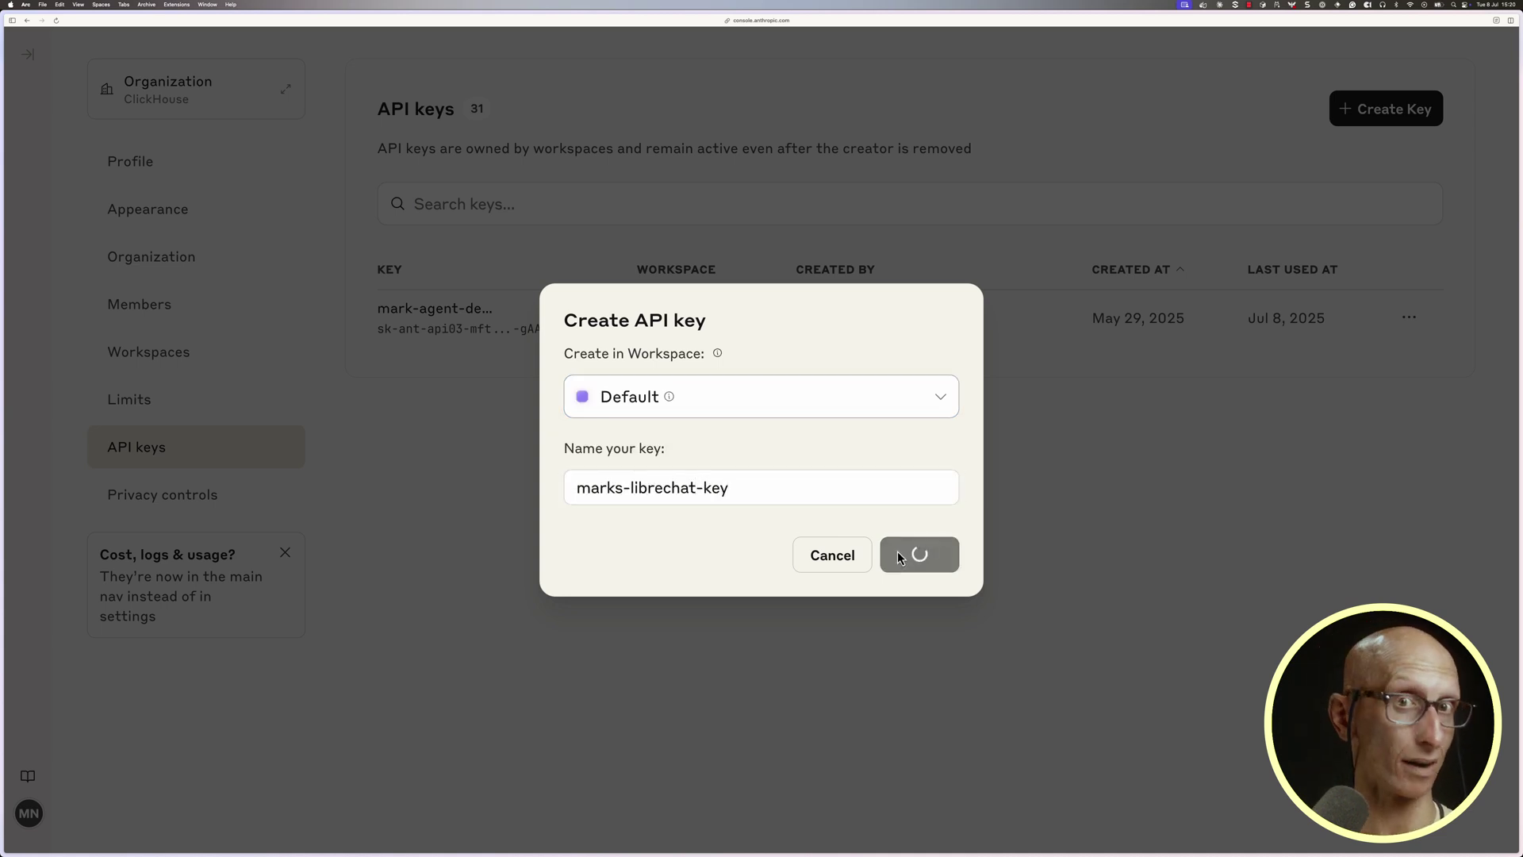
pyautogui.click(902, 490)
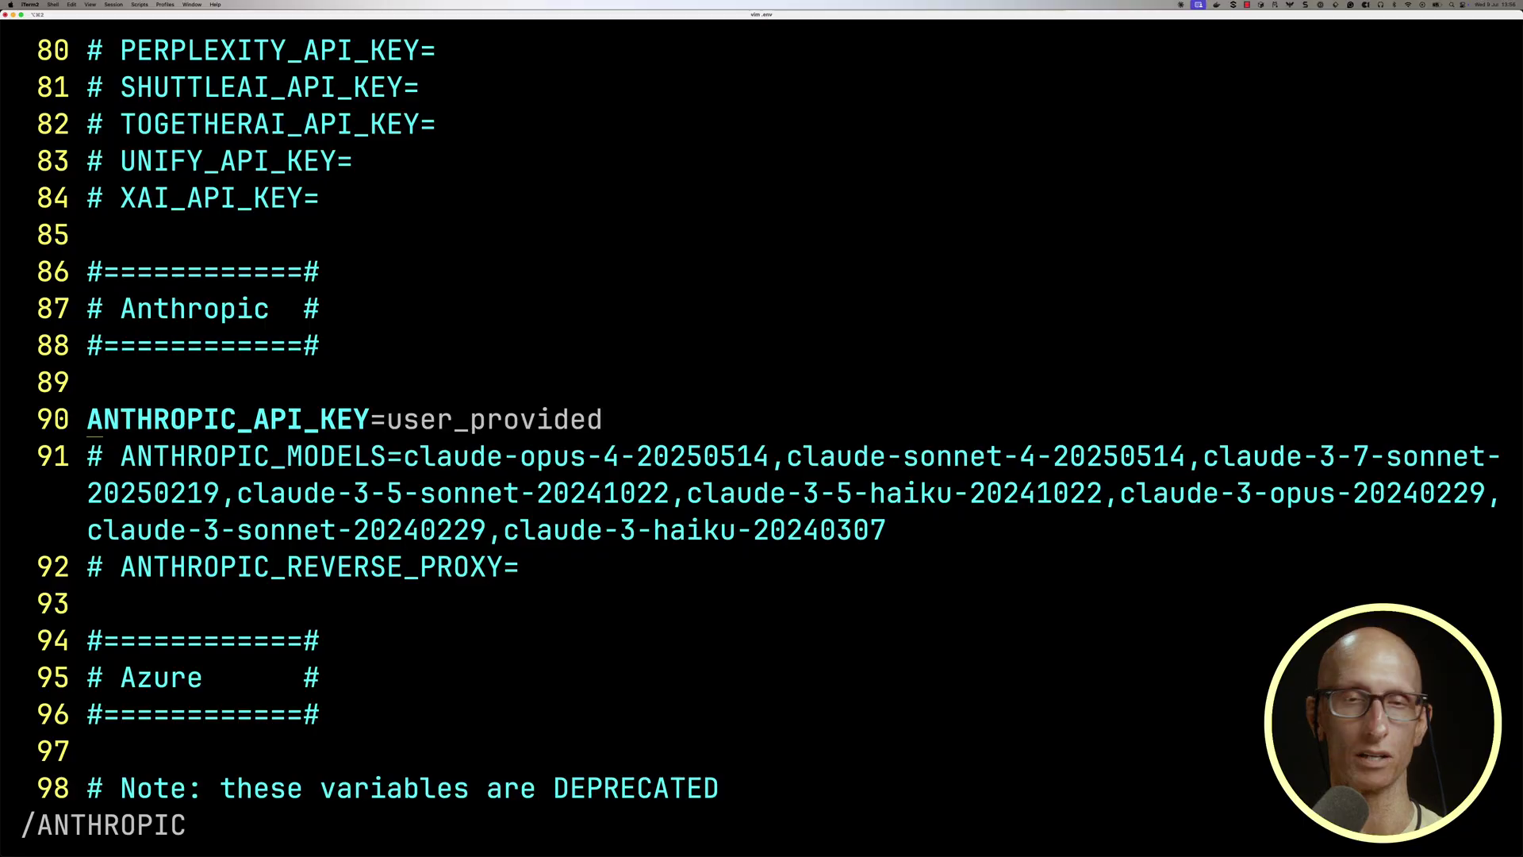
# Replace the ANTHROPIC_API_KEY placeholder in .env with the copied key and save.
pyautogui.write('/=')
pyautogui.press('Return')
pyautogui.press('l')
pyautogui.hotkey('shift', 'd')
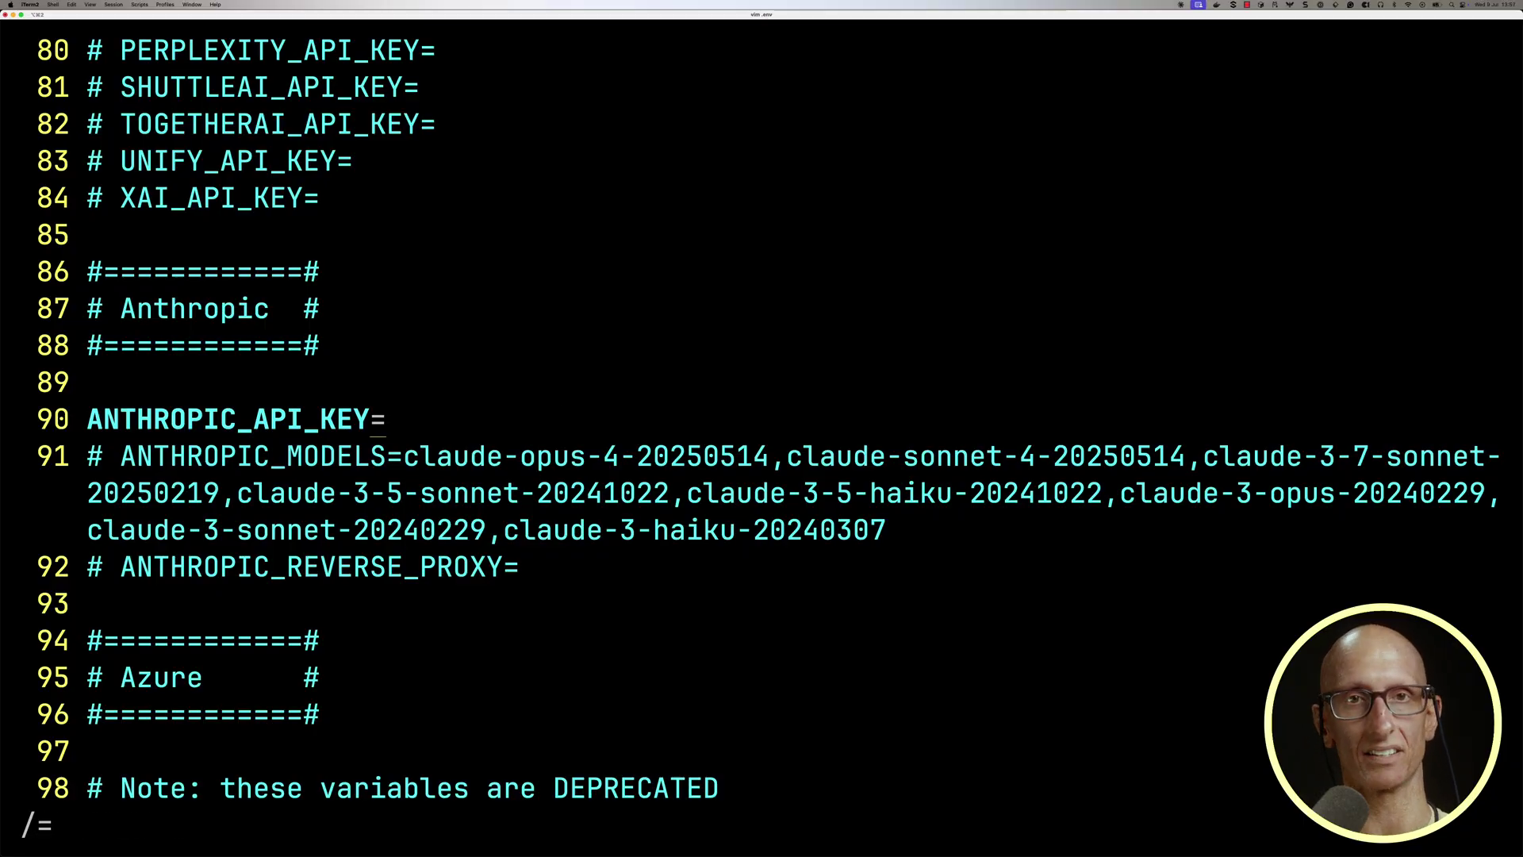
pyautogui.press('a')
pyautogui.press('super+v')
pyautogui.press('Escape')
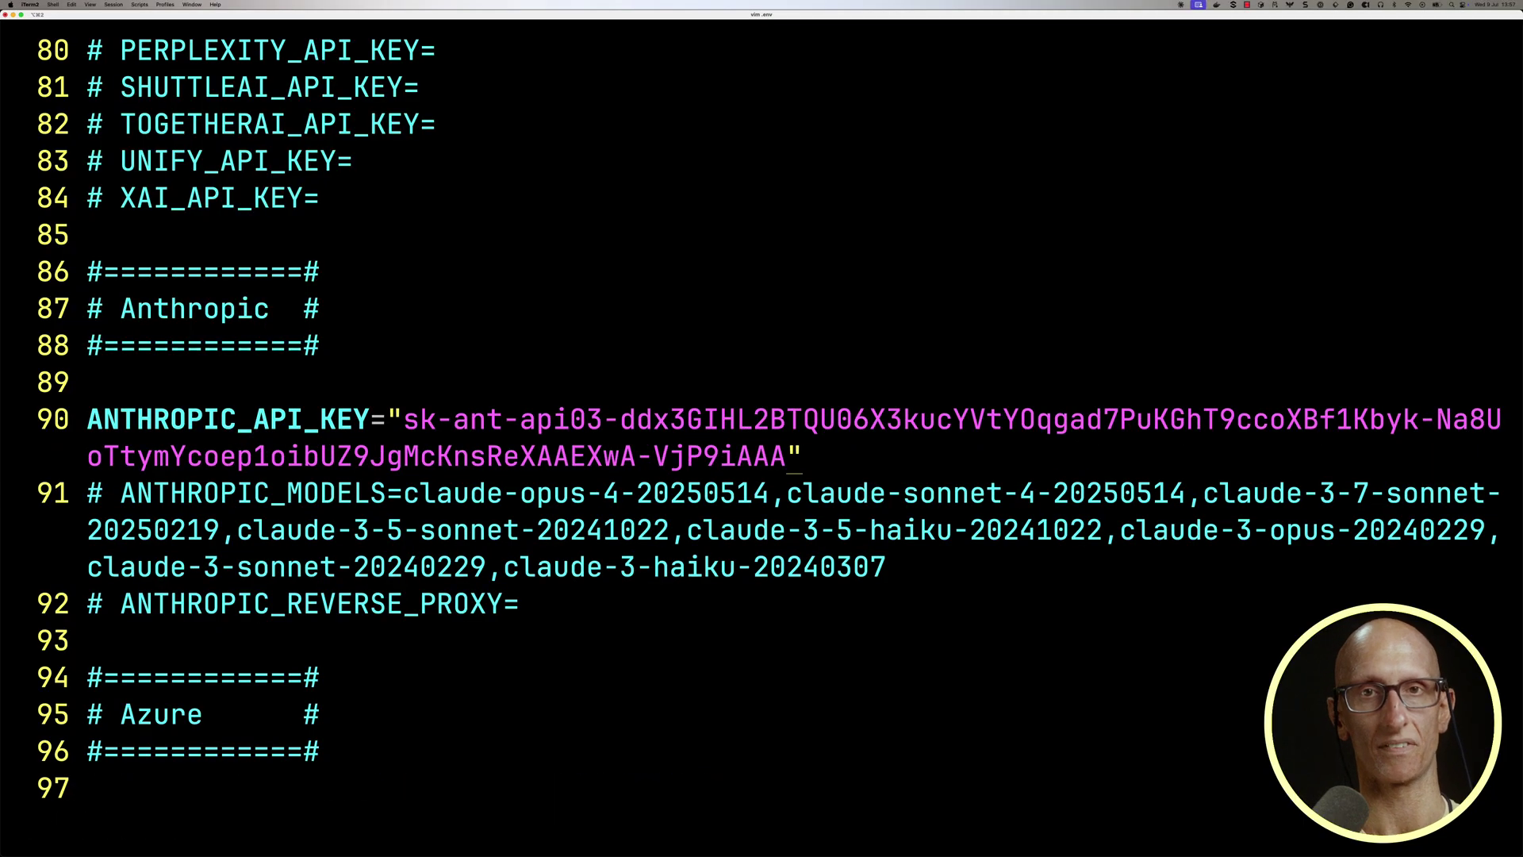
pyautogui.write(':wq')
pyautogui.press('Return')
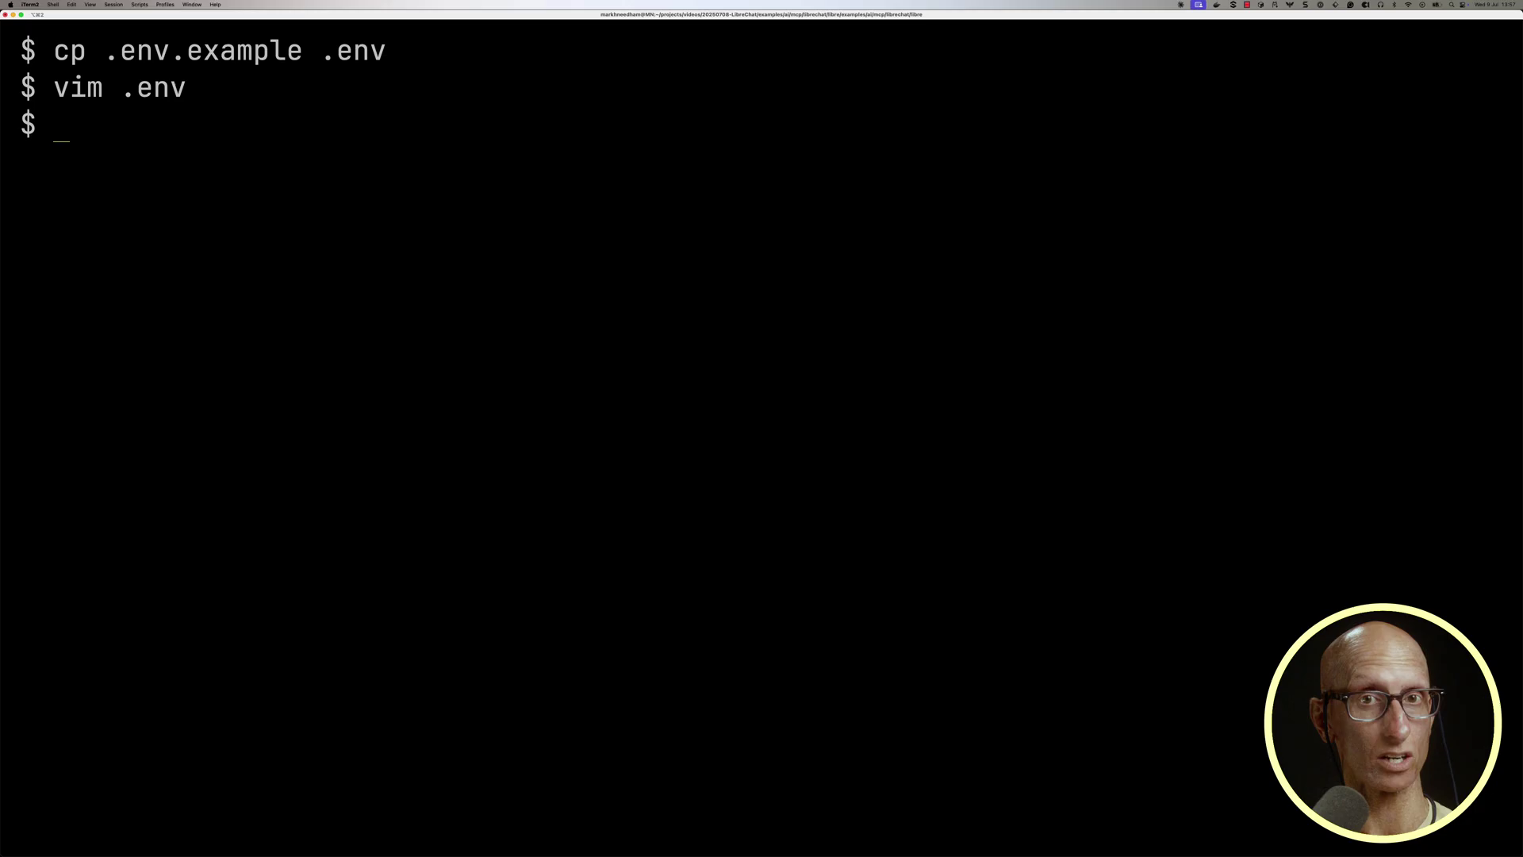
# Create librechat.yaml from the example and append the clickhouse-playground mcpServers block using sse.
pyautogui.hotkey('ctrl', 'l')
pyautogui.write('cp l')
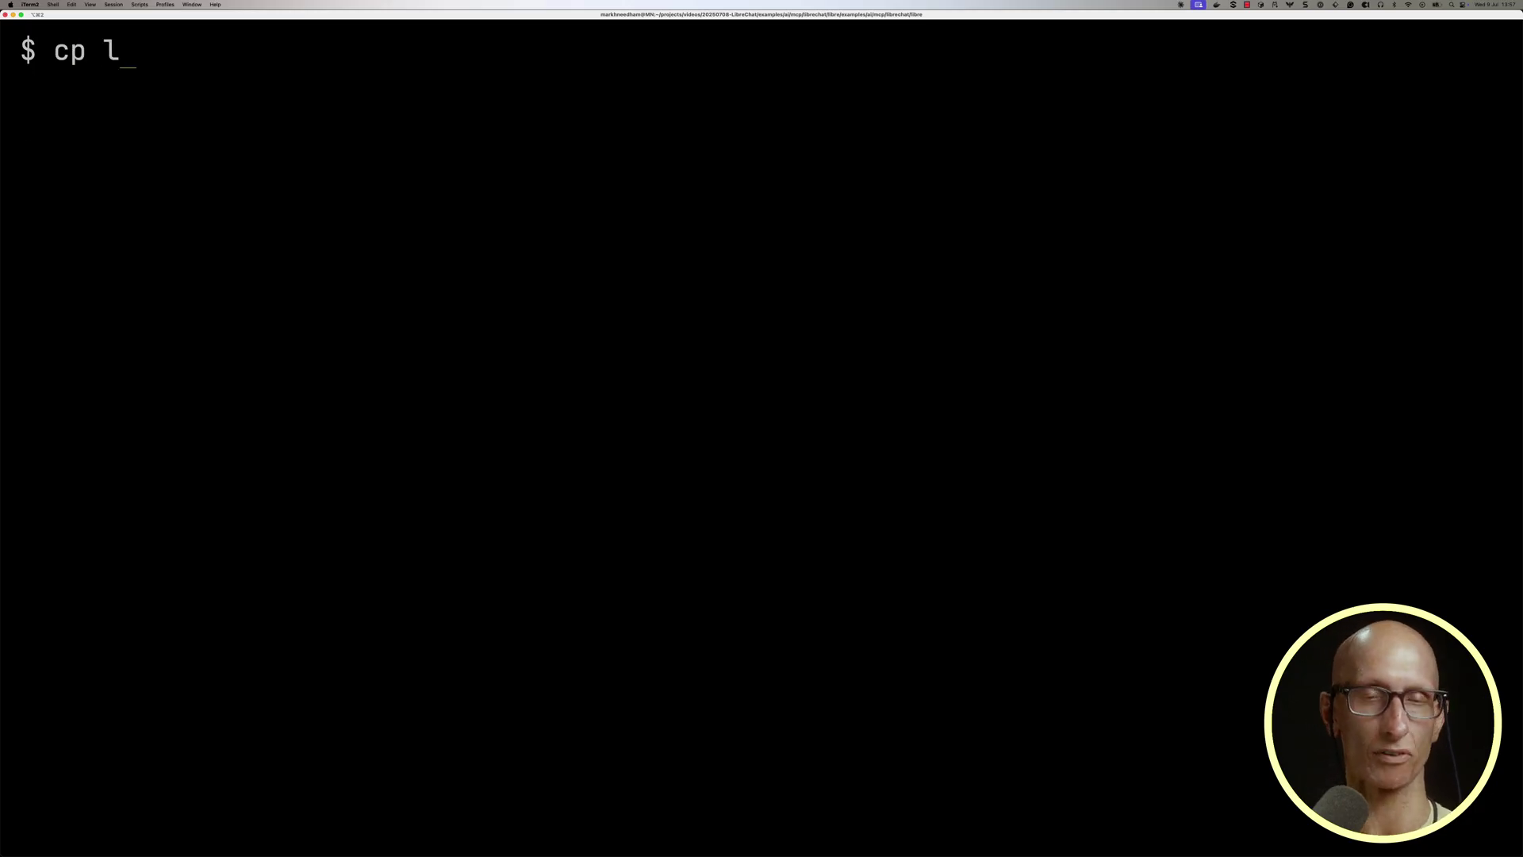
pyautogui.write('ibrechat.example.yaml librechat.yaml')
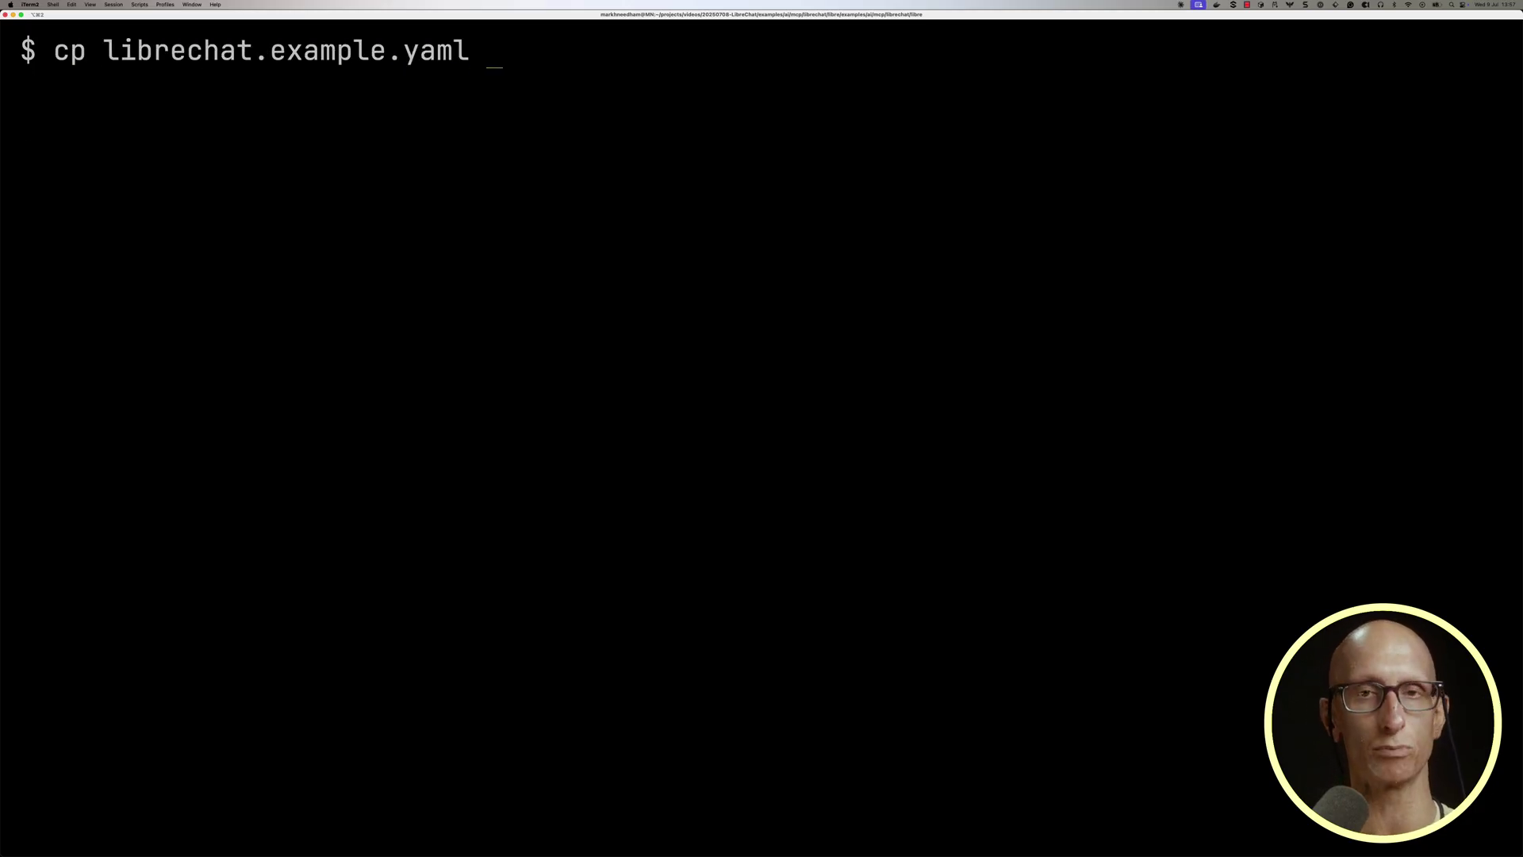
pyautogui.press('Return')
pyautogui.write('vim librechat.yaml')
pyautogui.press('Return')
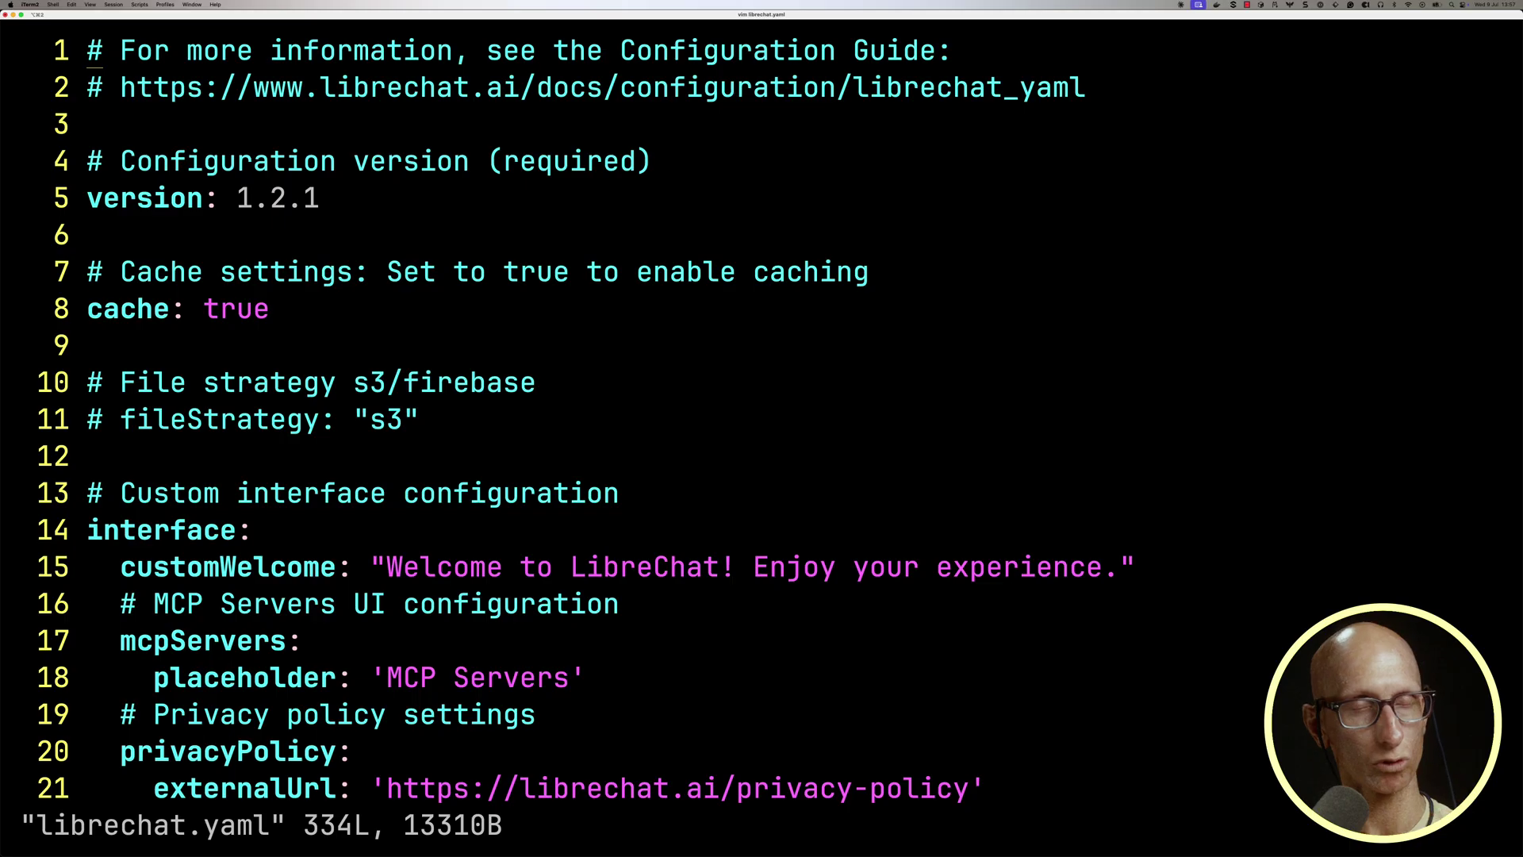
pyautogui.hotkey('shift', 'g')
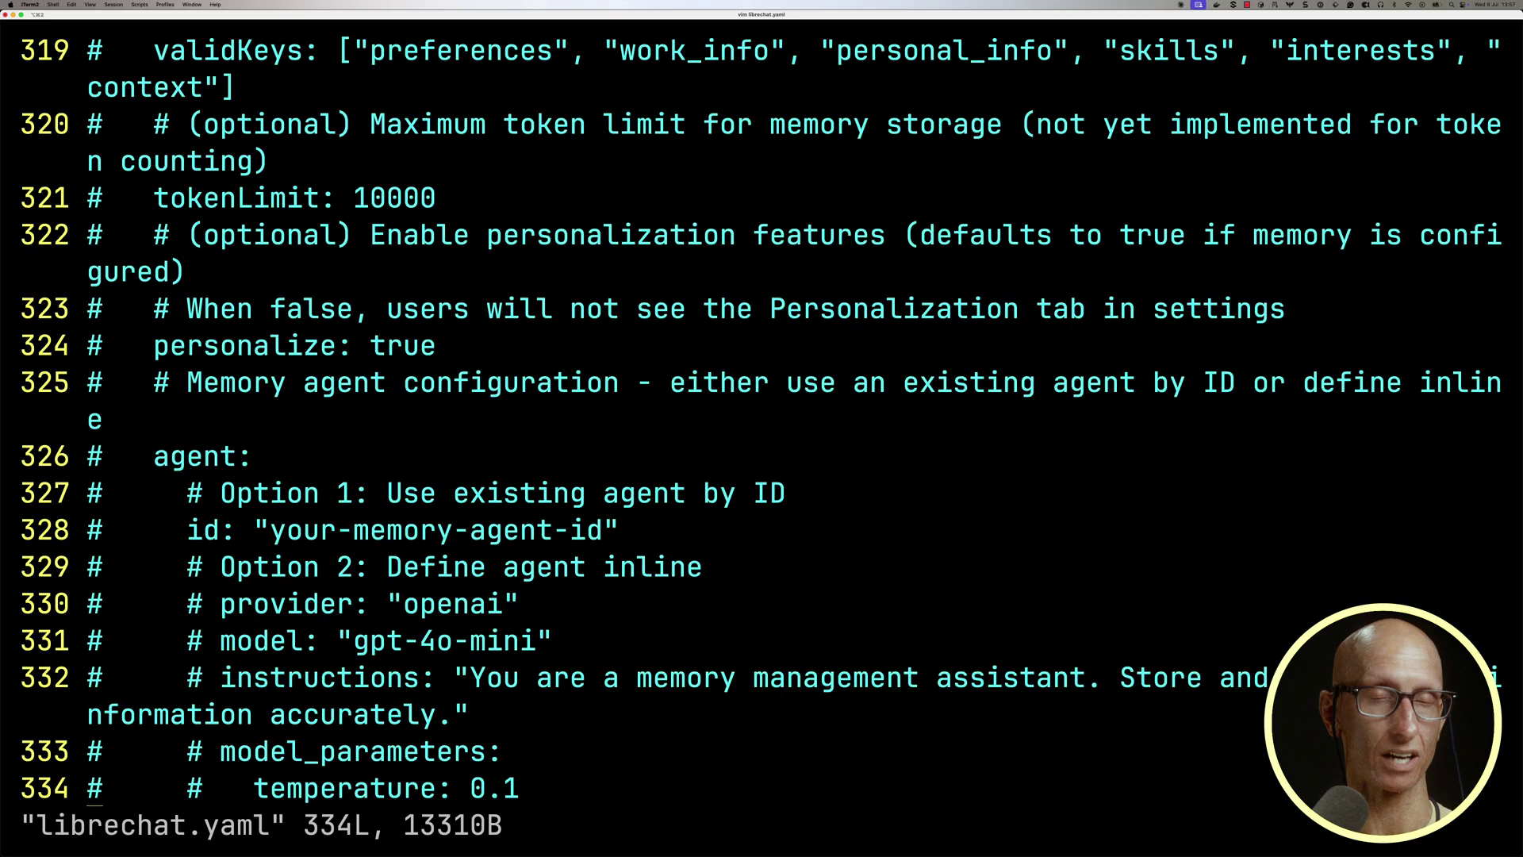
pyautogui.press('o')
pyautogui.write('mcpServers:   clickhouse-playground:     type: sse     url: http://host.docker.internal:8001/sse')
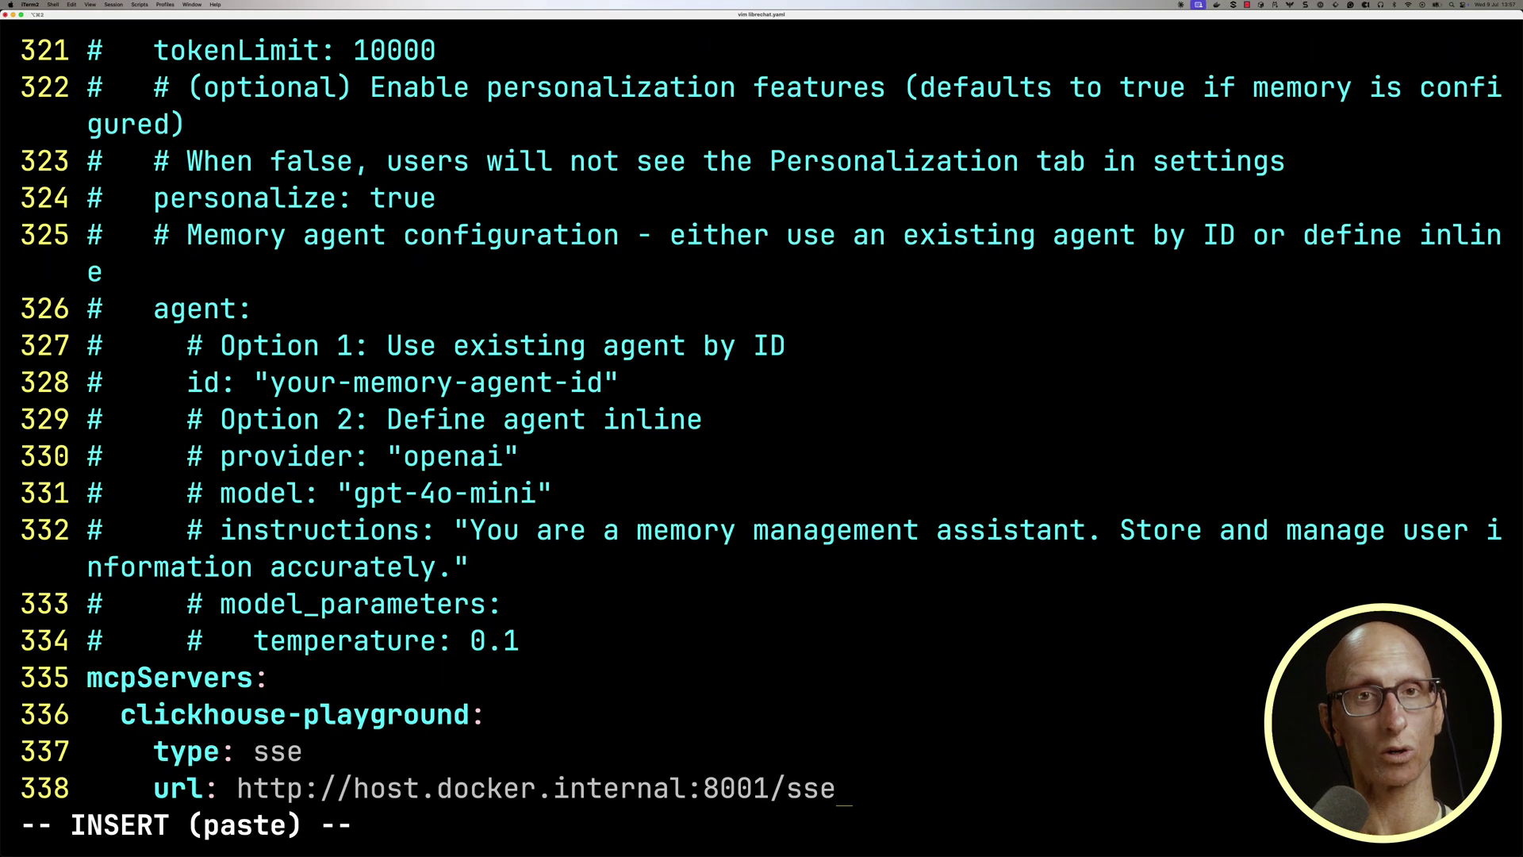
pyautogui.press('Escape')
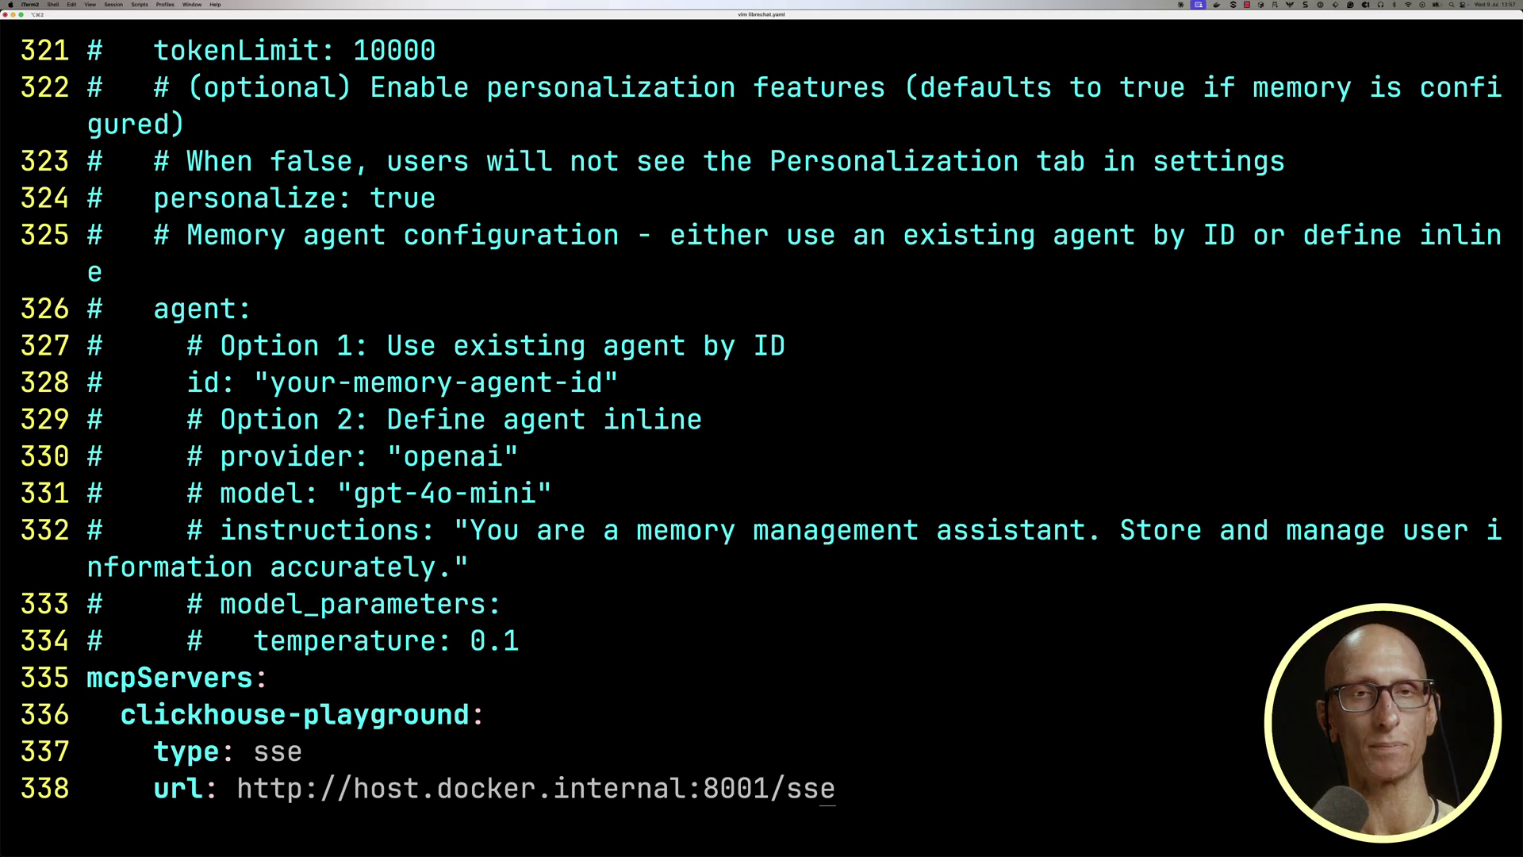
# Save librechat.yaml and start the LibreChat stack with docker compose up.
pyautogui.write(':wq')
pyautogui.press('Return')
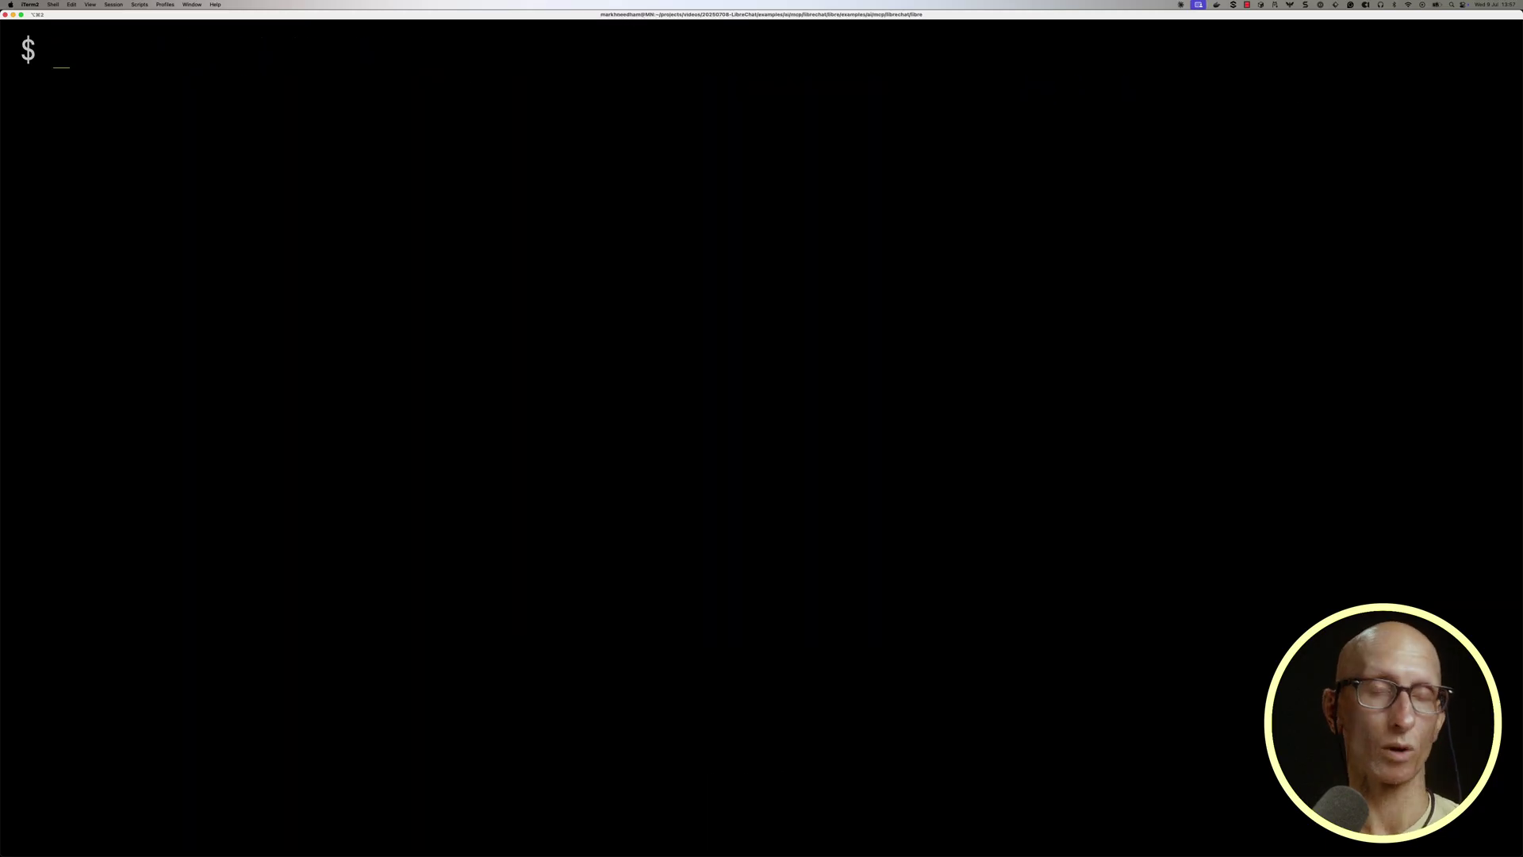
pyautogui.write('docker compose up')
pyautogui.press('Return')
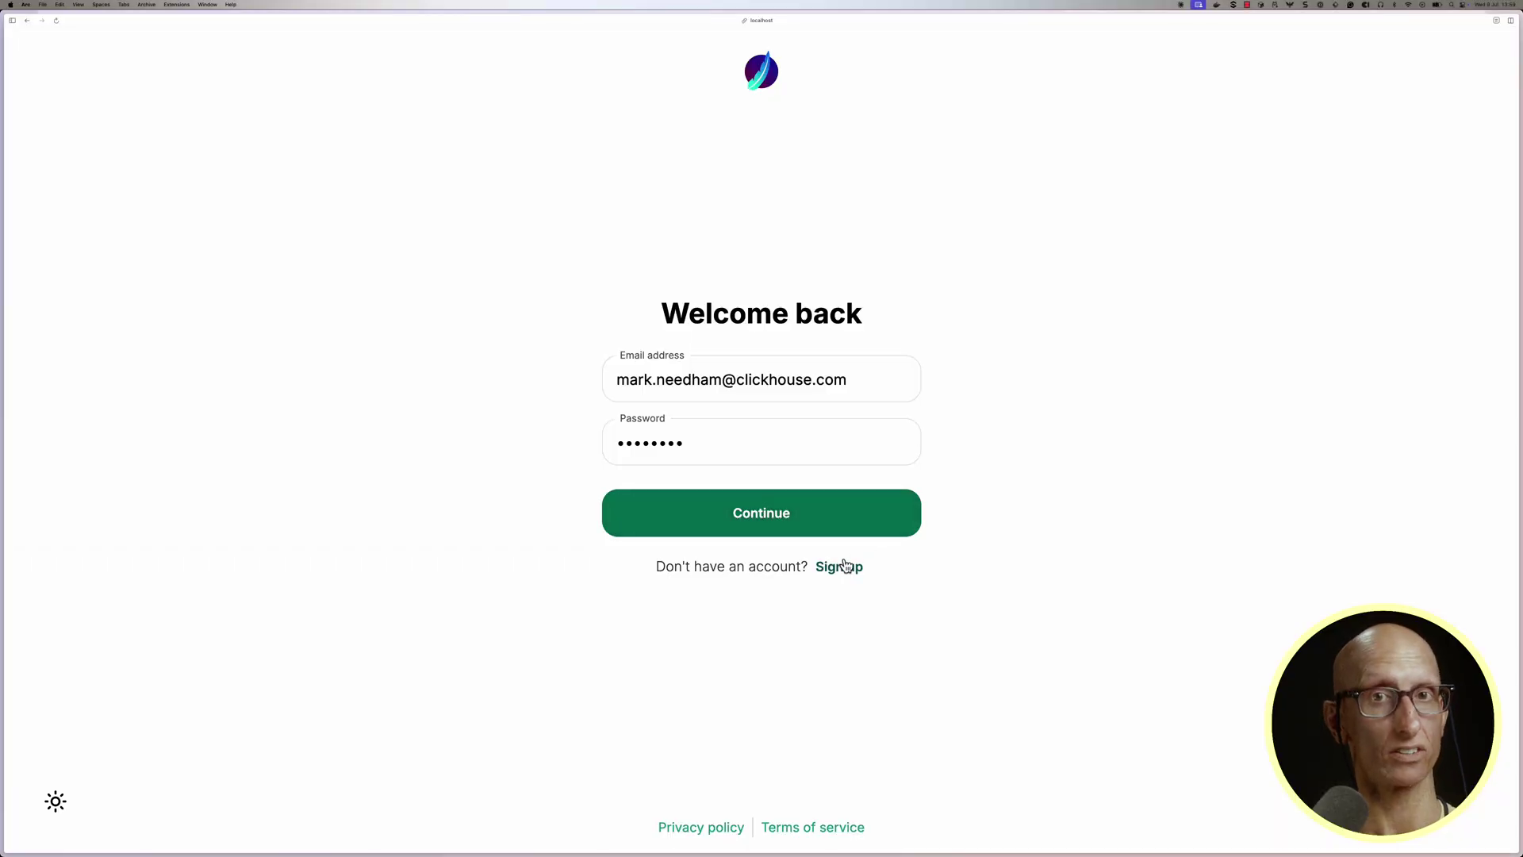
# Fill in the sign-up form with the user's name, email and password.
pyautogui.click(843, 566)
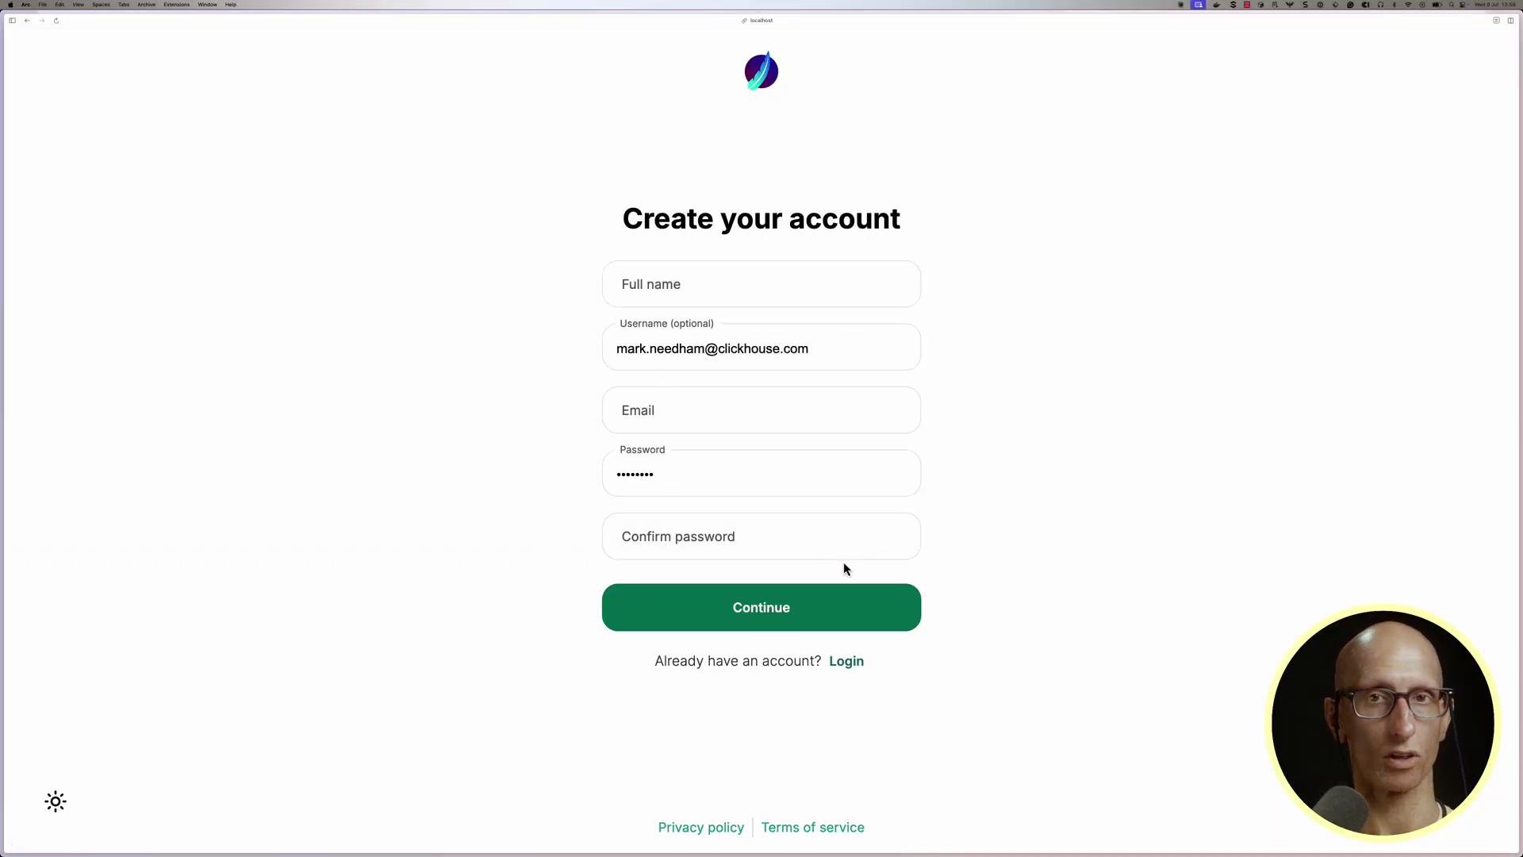
pyautogui.click(674, 285)
pyautogui.write('Mark')
pyautogui.click(735, 414)
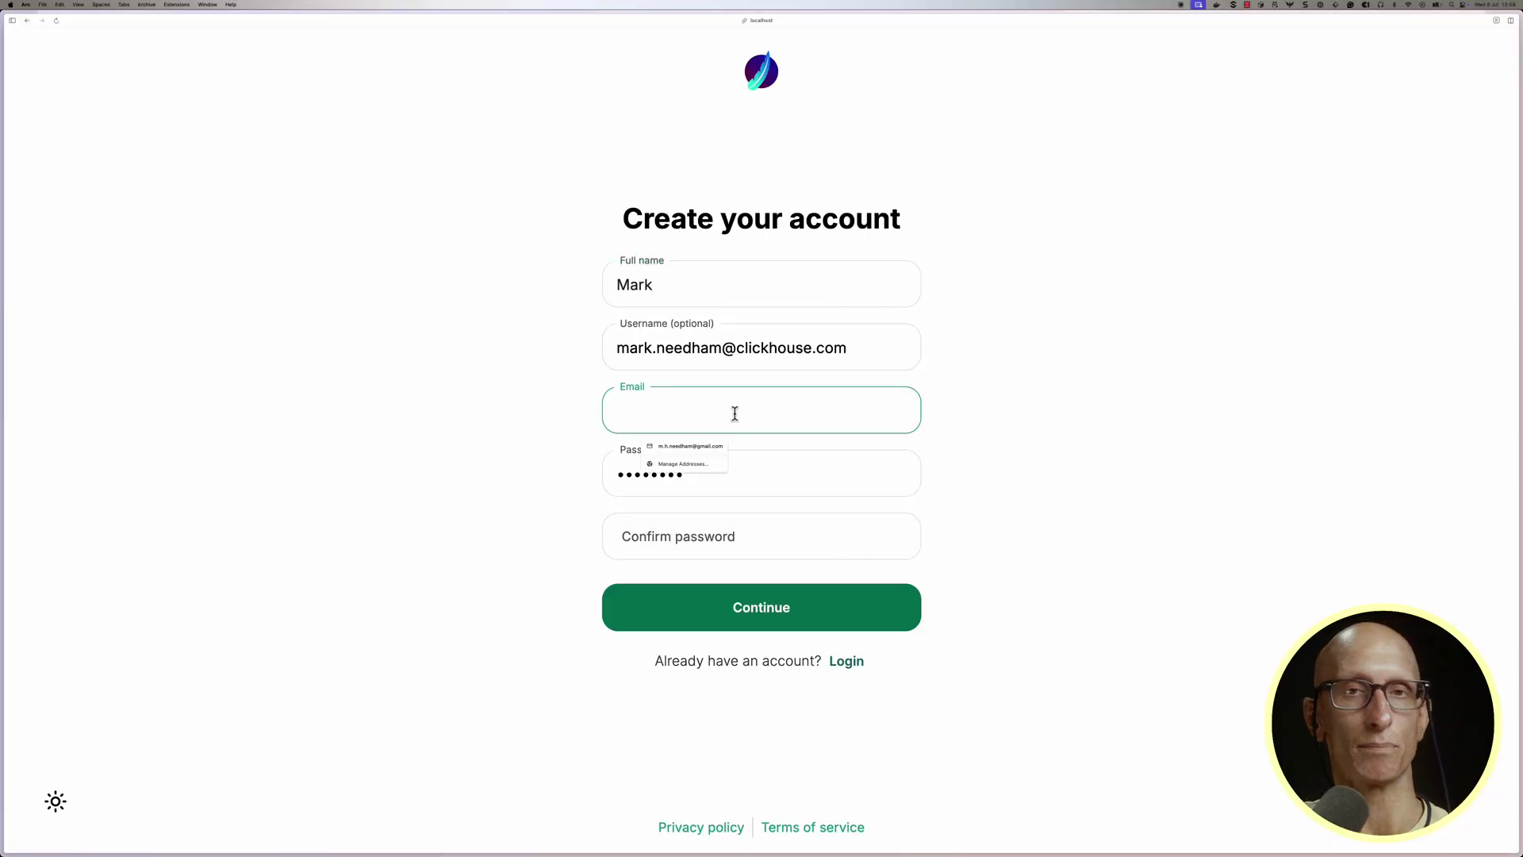
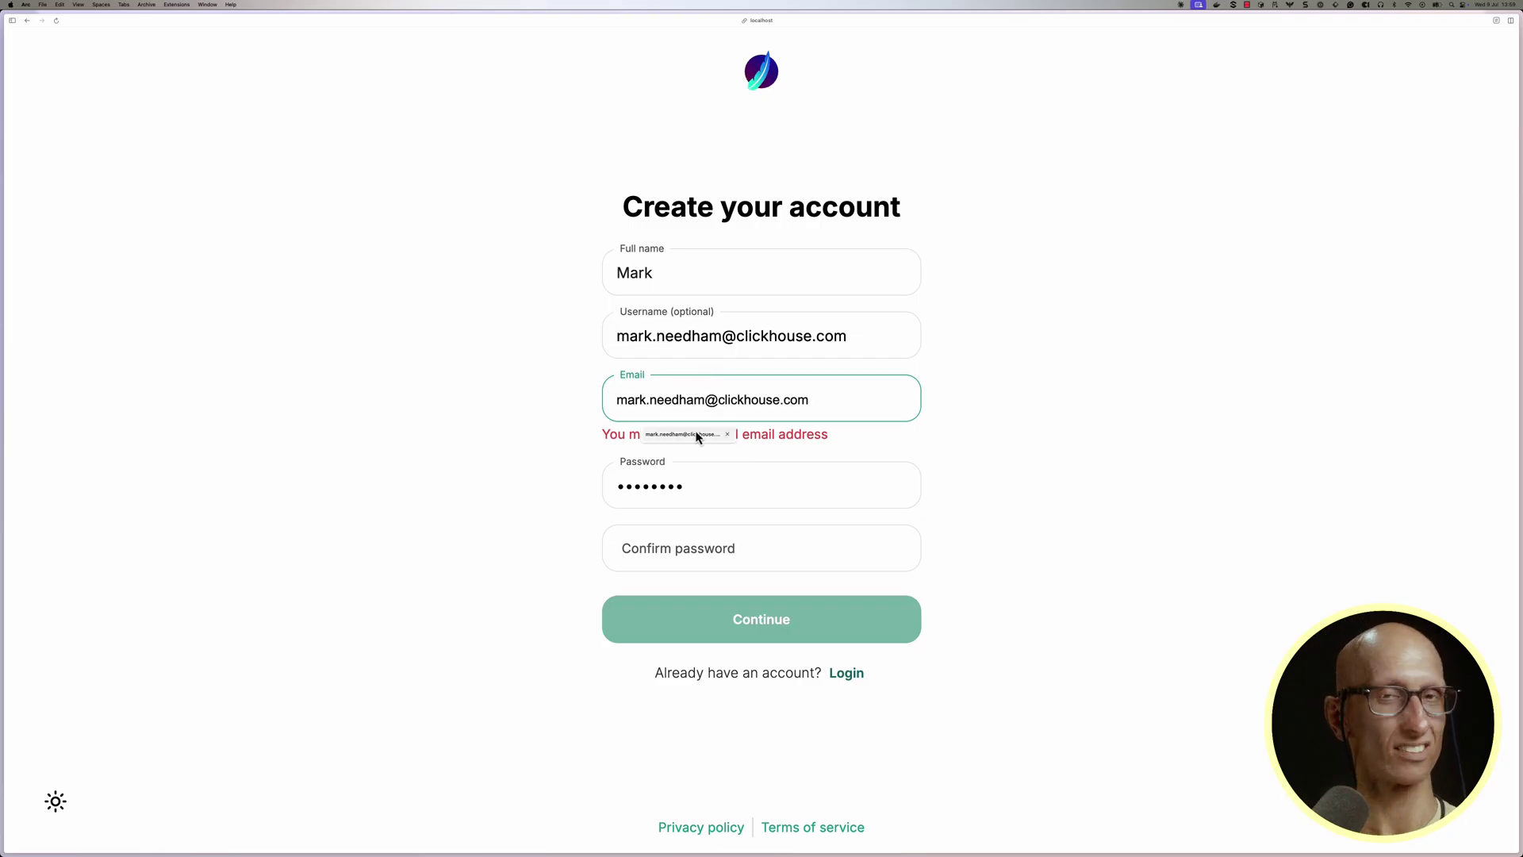
pyautogui.click(697, 436)
pyautogui.click(706, 478)
pyautogui.write('pass')
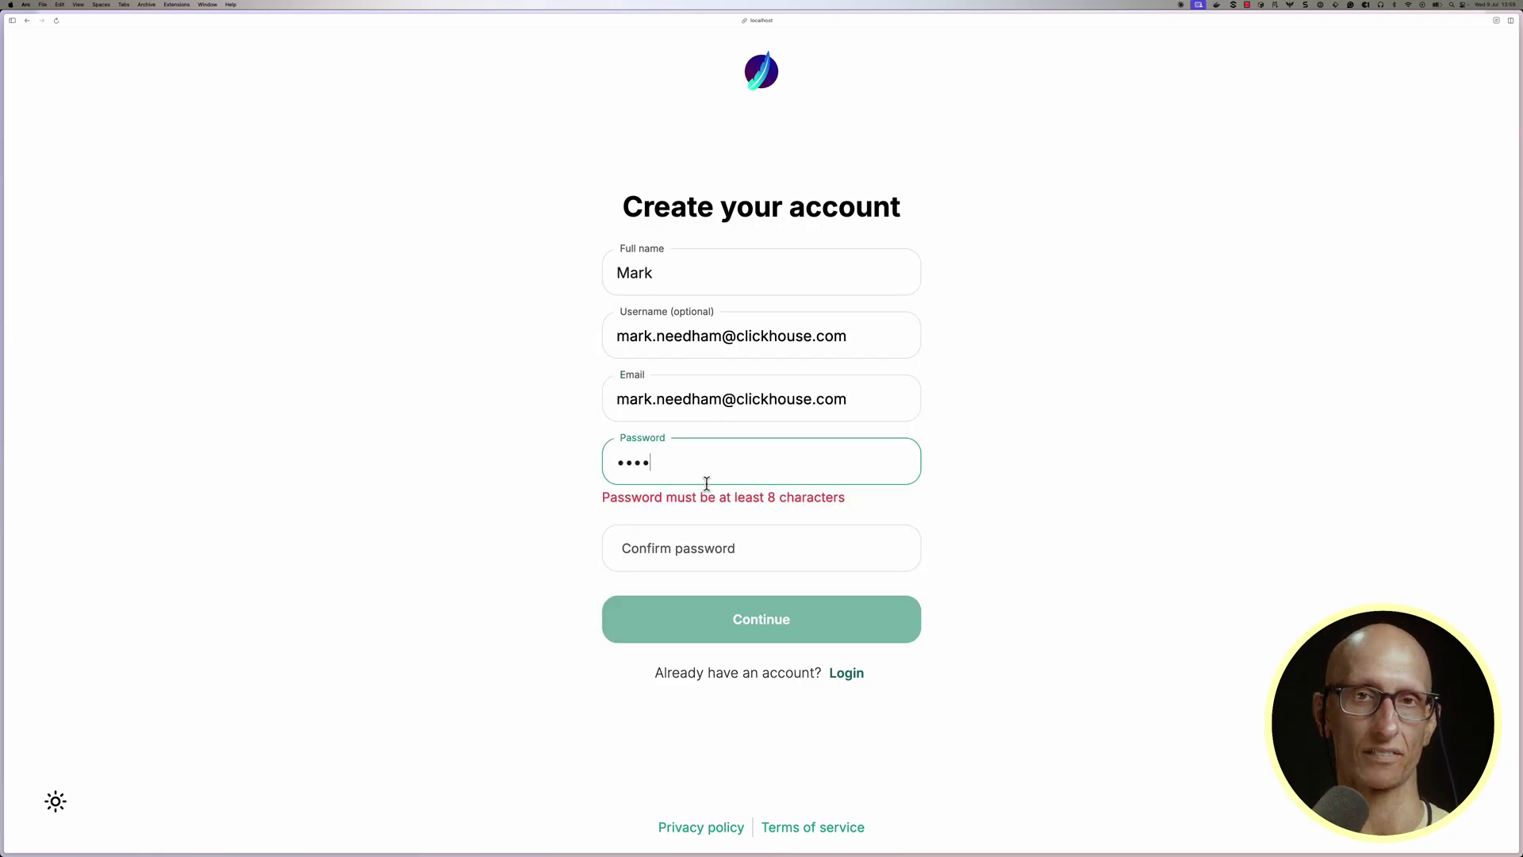
pyautogui.write('word')
pyautogui.press('Tab')
pyautogui.write('password')
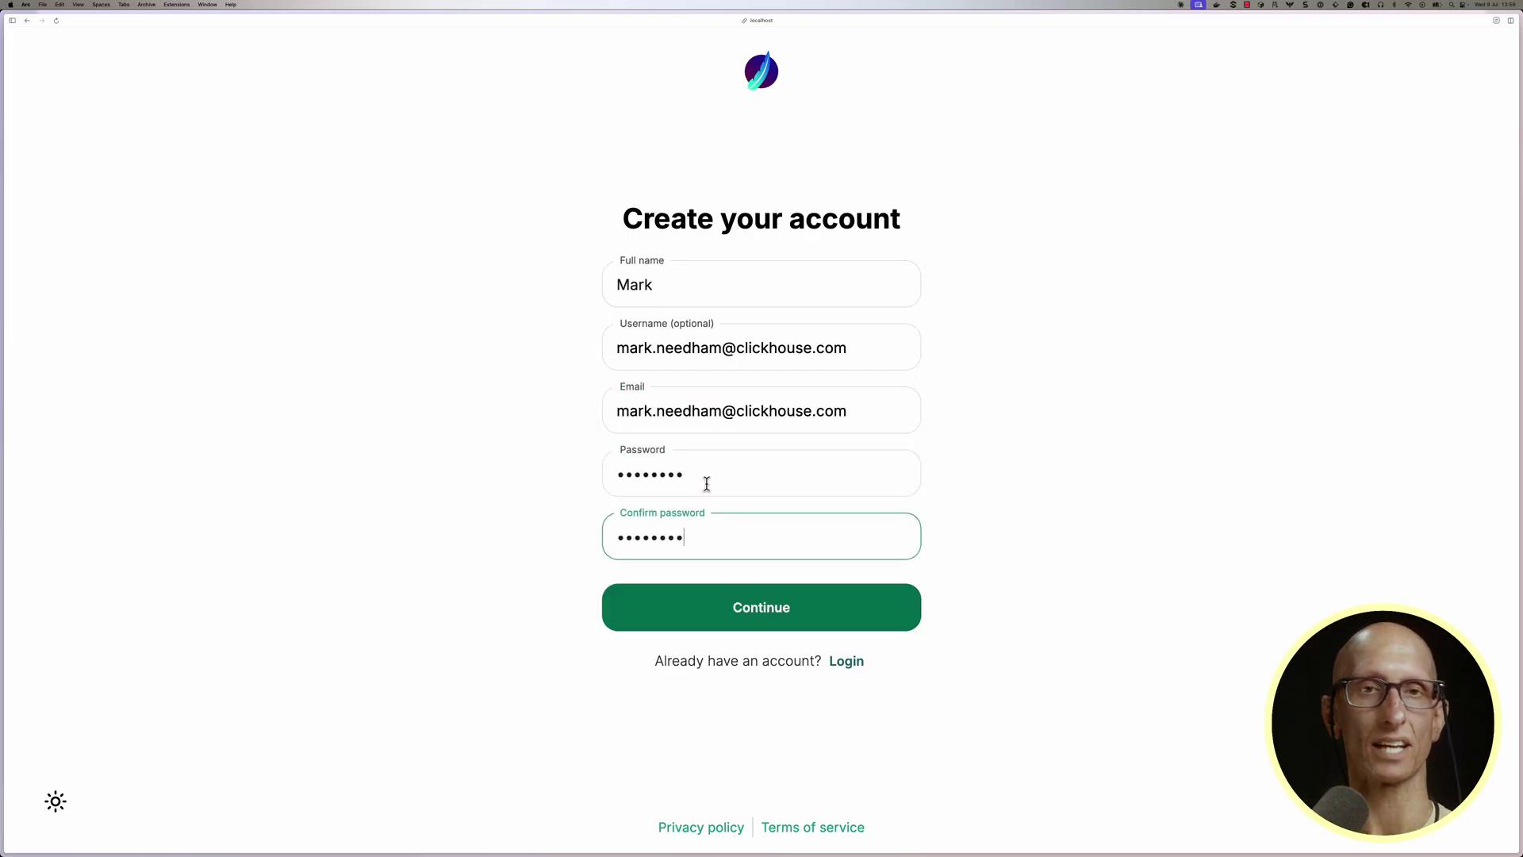
# Submit the registration, log in, and accept the terms of service.
pyautogui.click(757, 609)
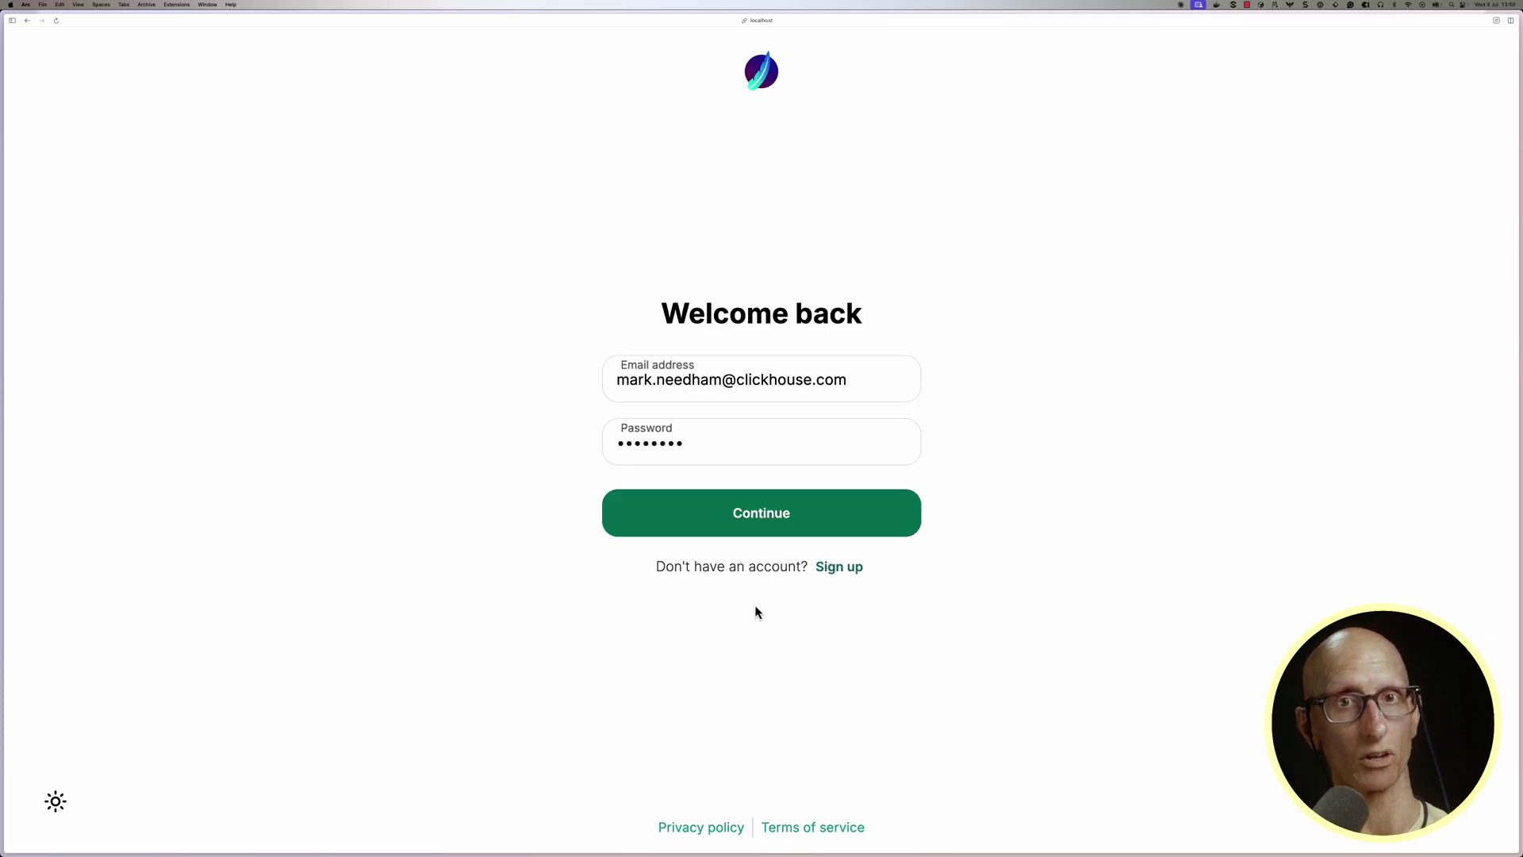
pyautogui.click(755, 527)
pyautogui.click(1001, 724)
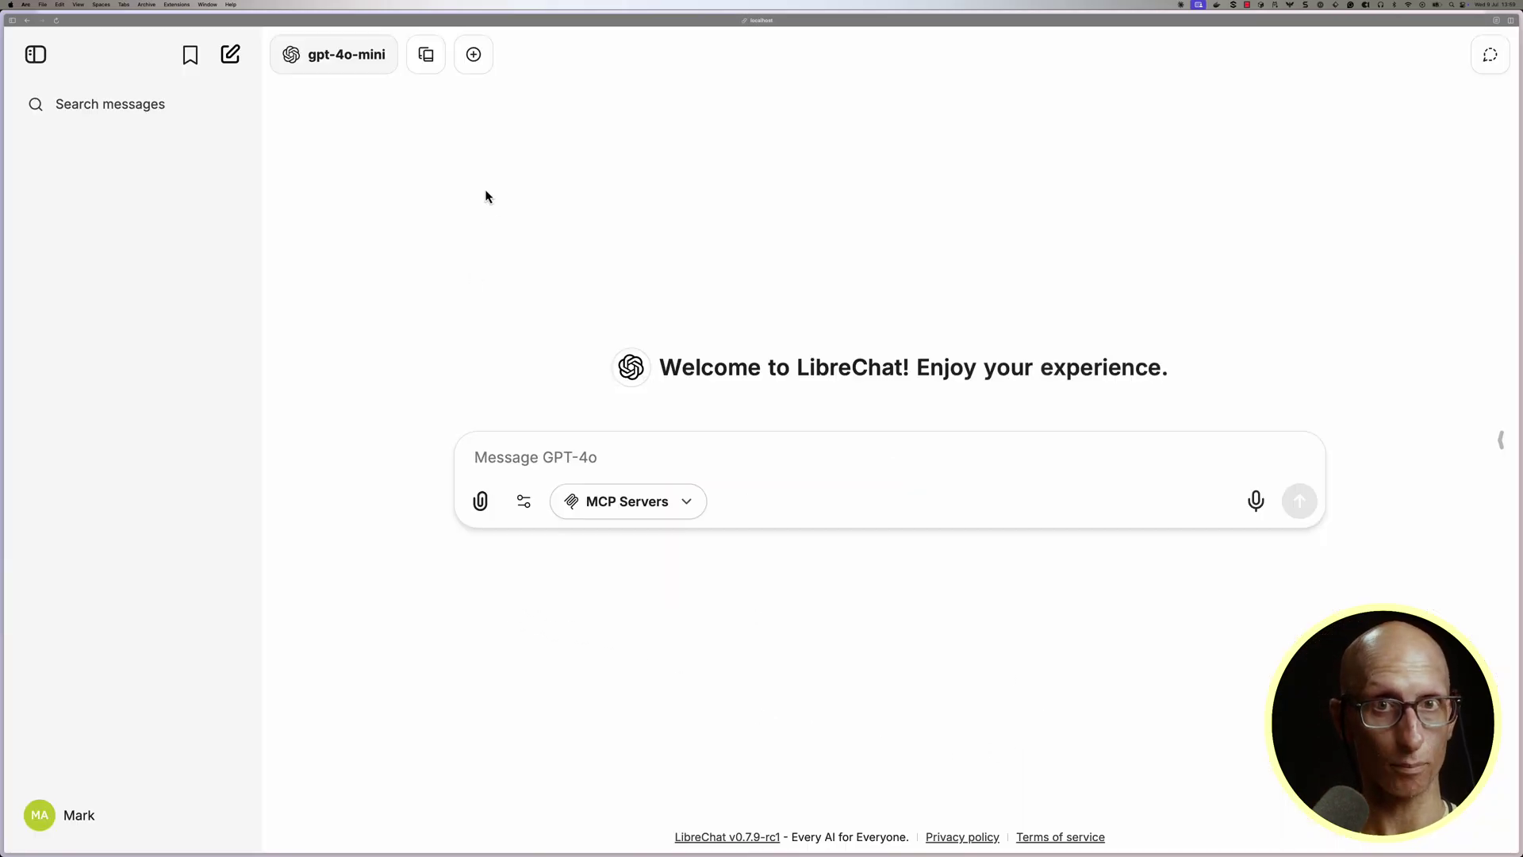
# Select Anthropic claude-sonnet-4-20250514 as the model and tick the clickhouse-playground MCP server.
pyautogui.click(366, 64)
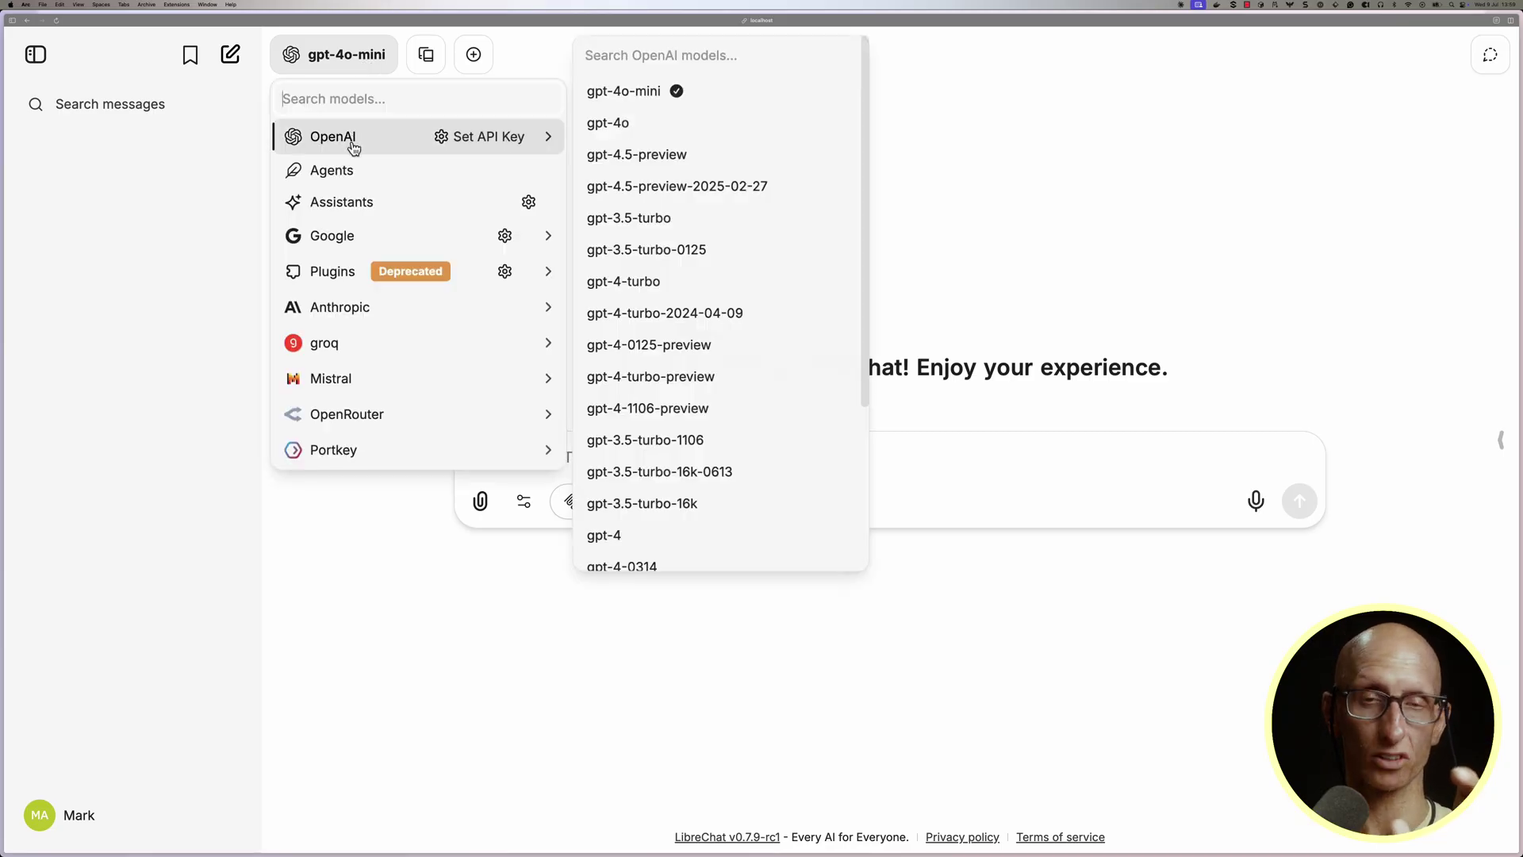
pyautogui.moveTo(358, 311)
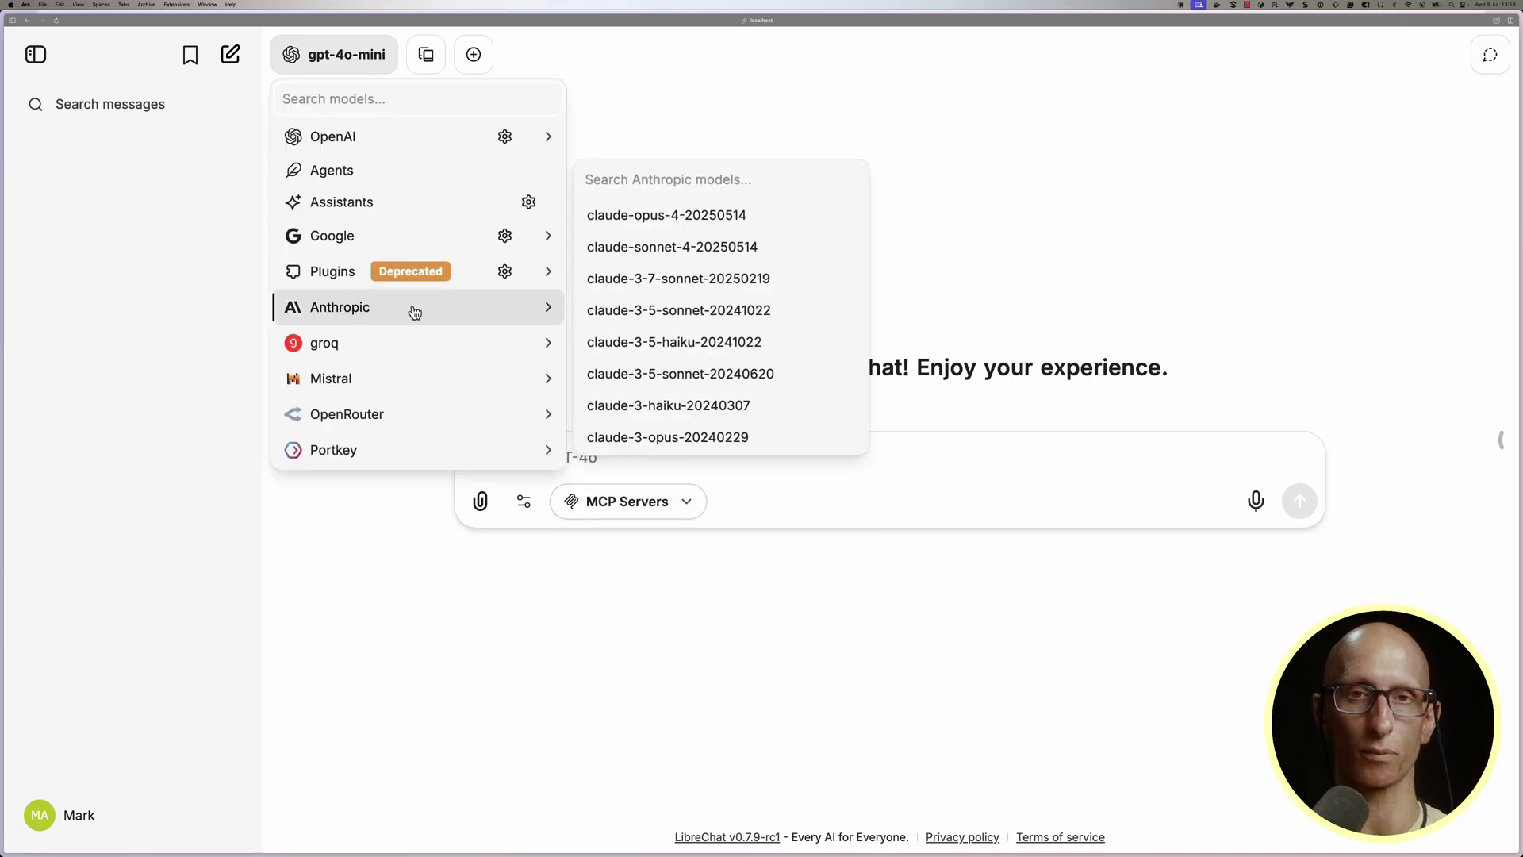
pyautogui.click(642, 248)
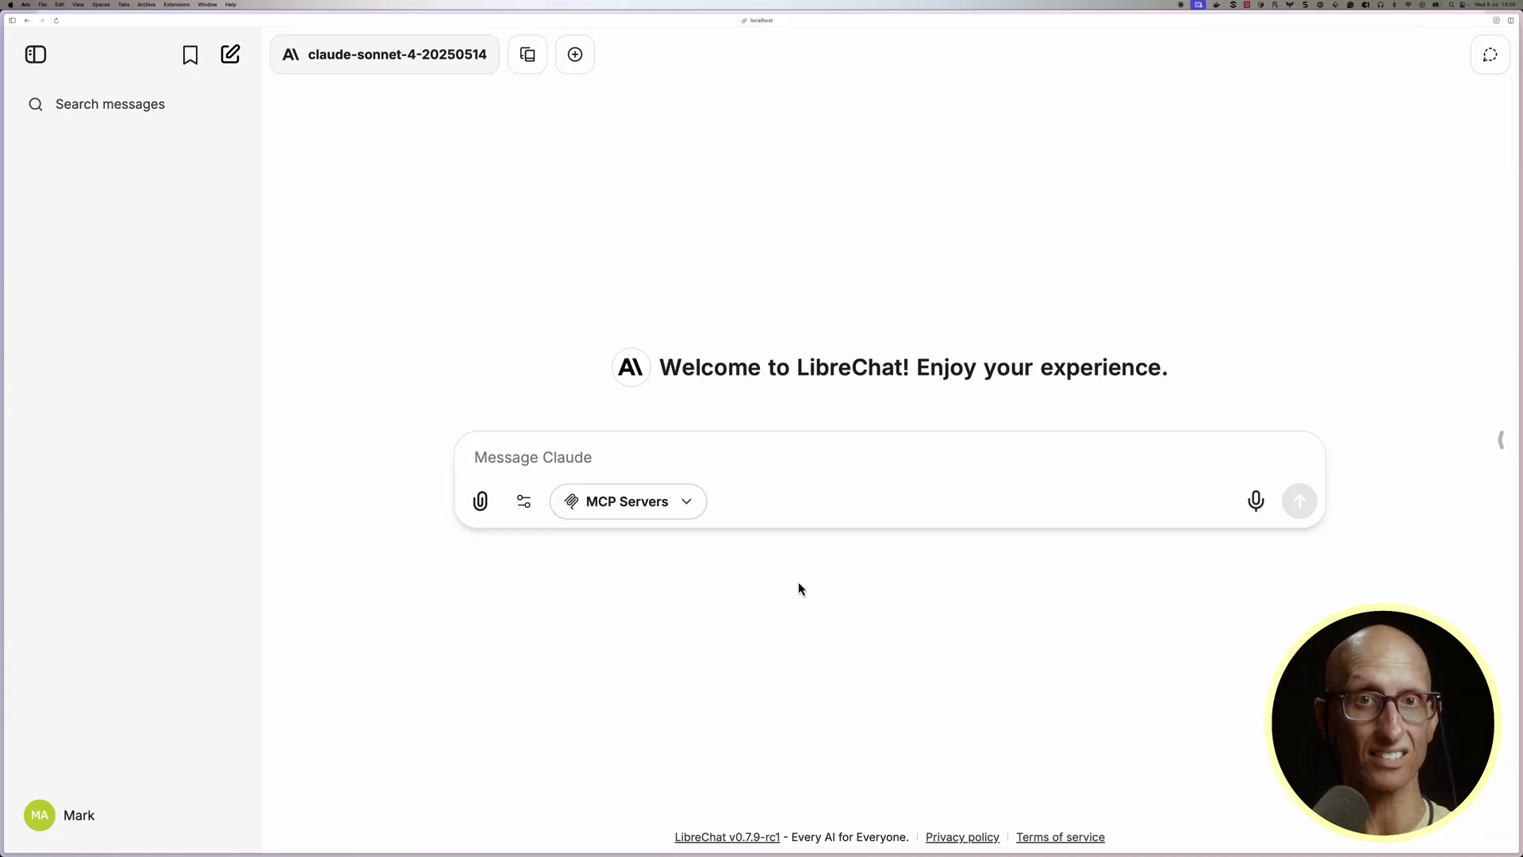
pyautogui.click(686, 503)
pyautogui.click(672, 541)
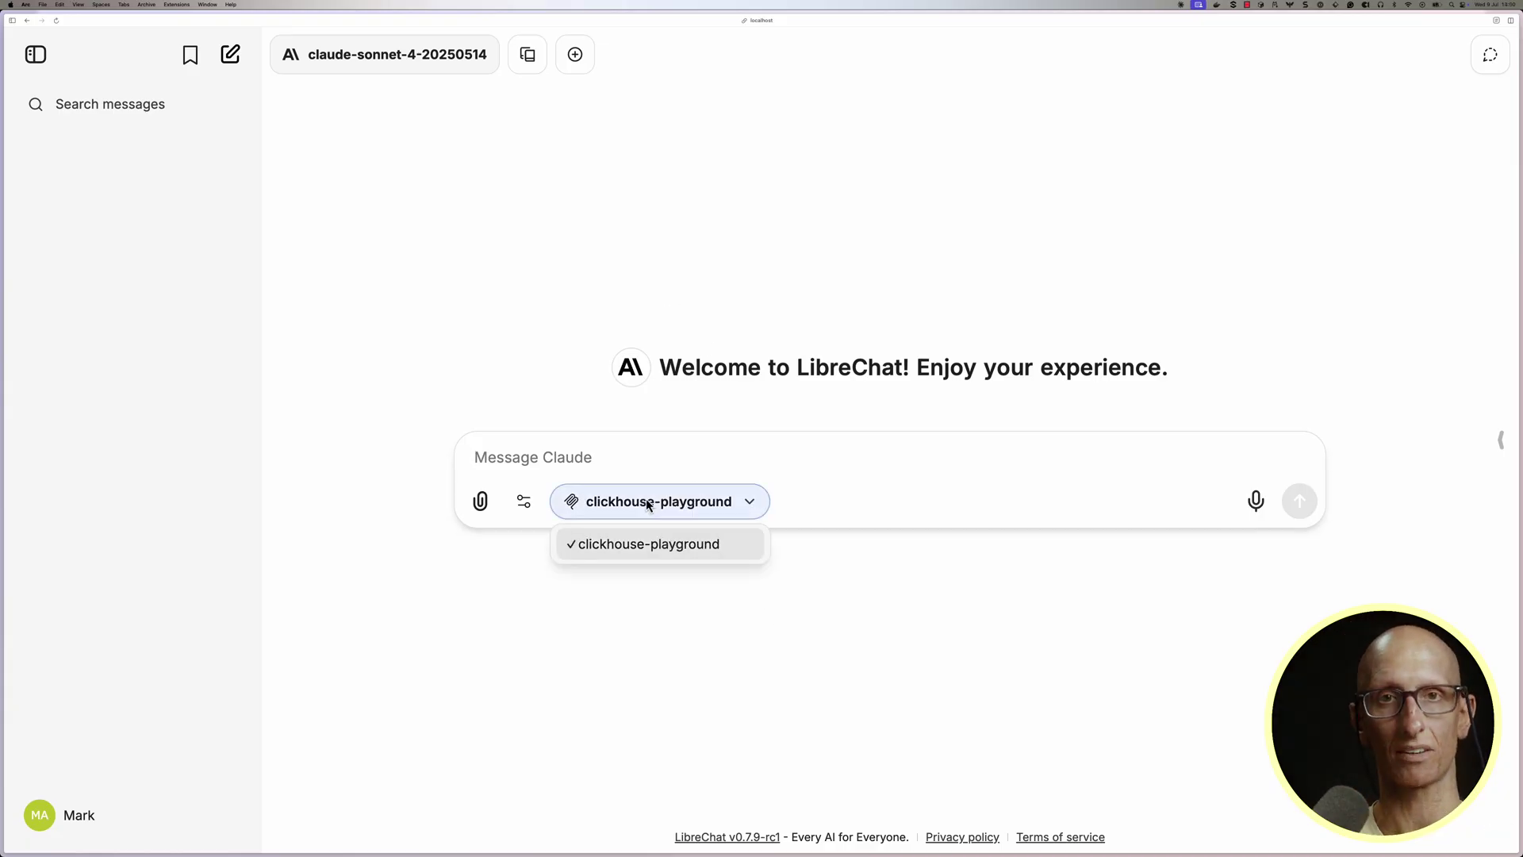
# Ask Claude "What's the most interesting dataset to query?".
pyautogui.click(612, 458)
pyautogui.write("What's the most inter")
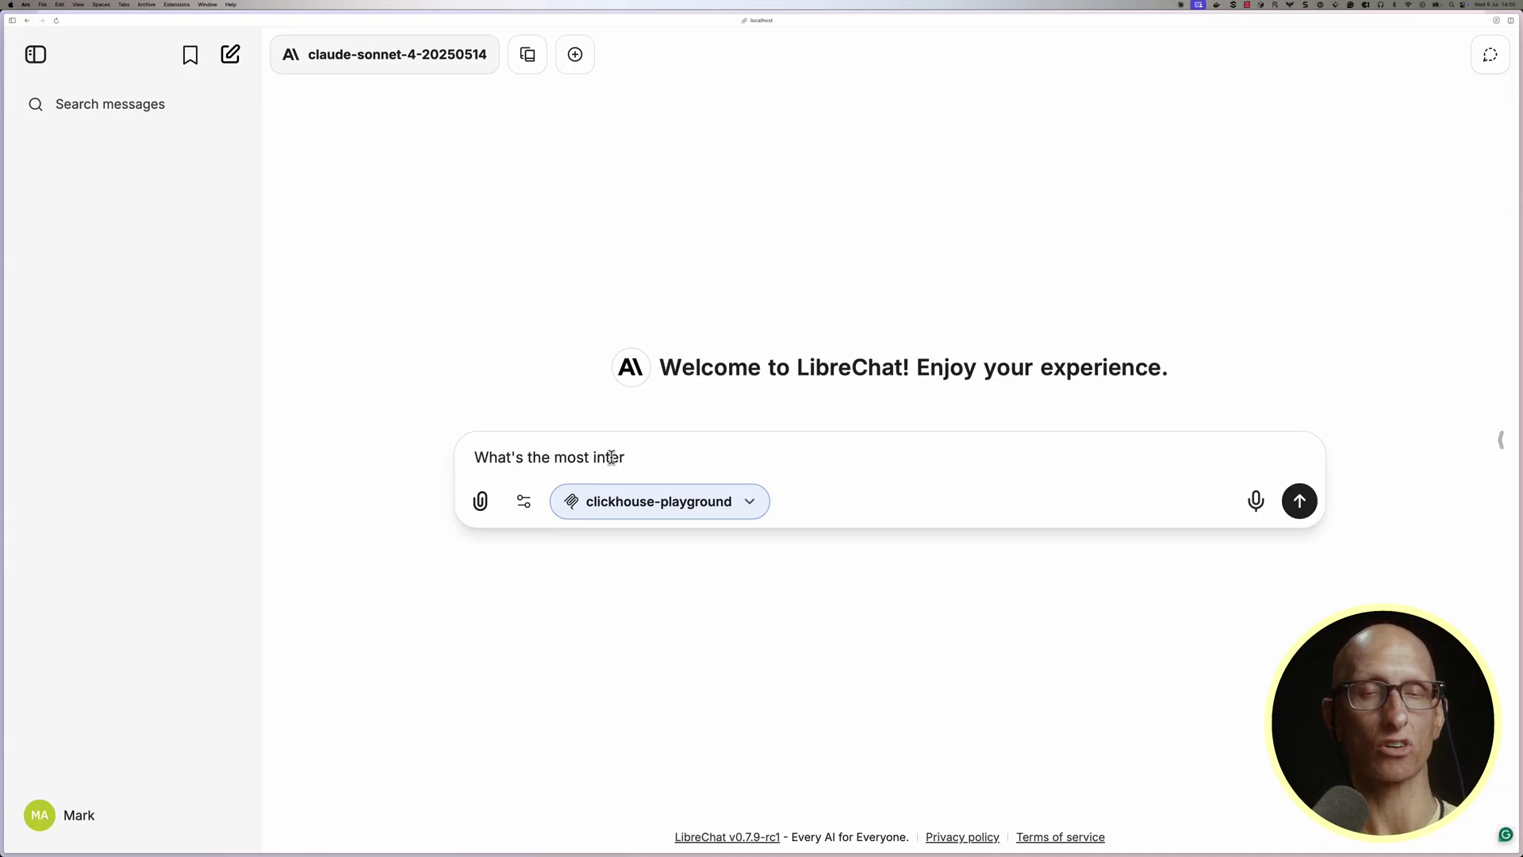
pyautogui.write('esting dataset to query?')
pyautogui.press('Return')
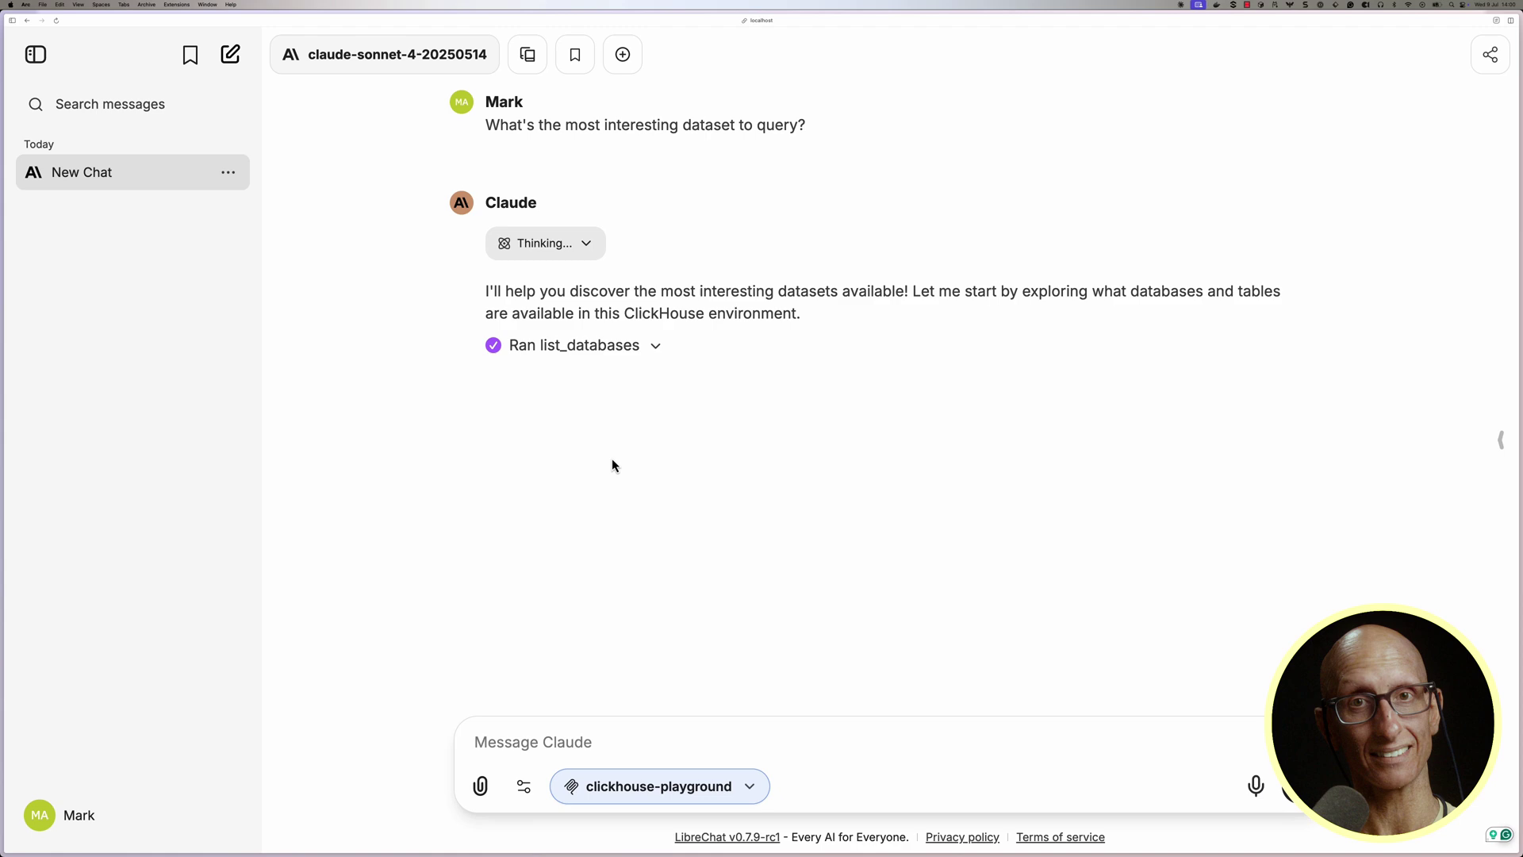
# Inspect the list_databases and list_tables tool call results in the reply.
pyautogui.click(656, 345)
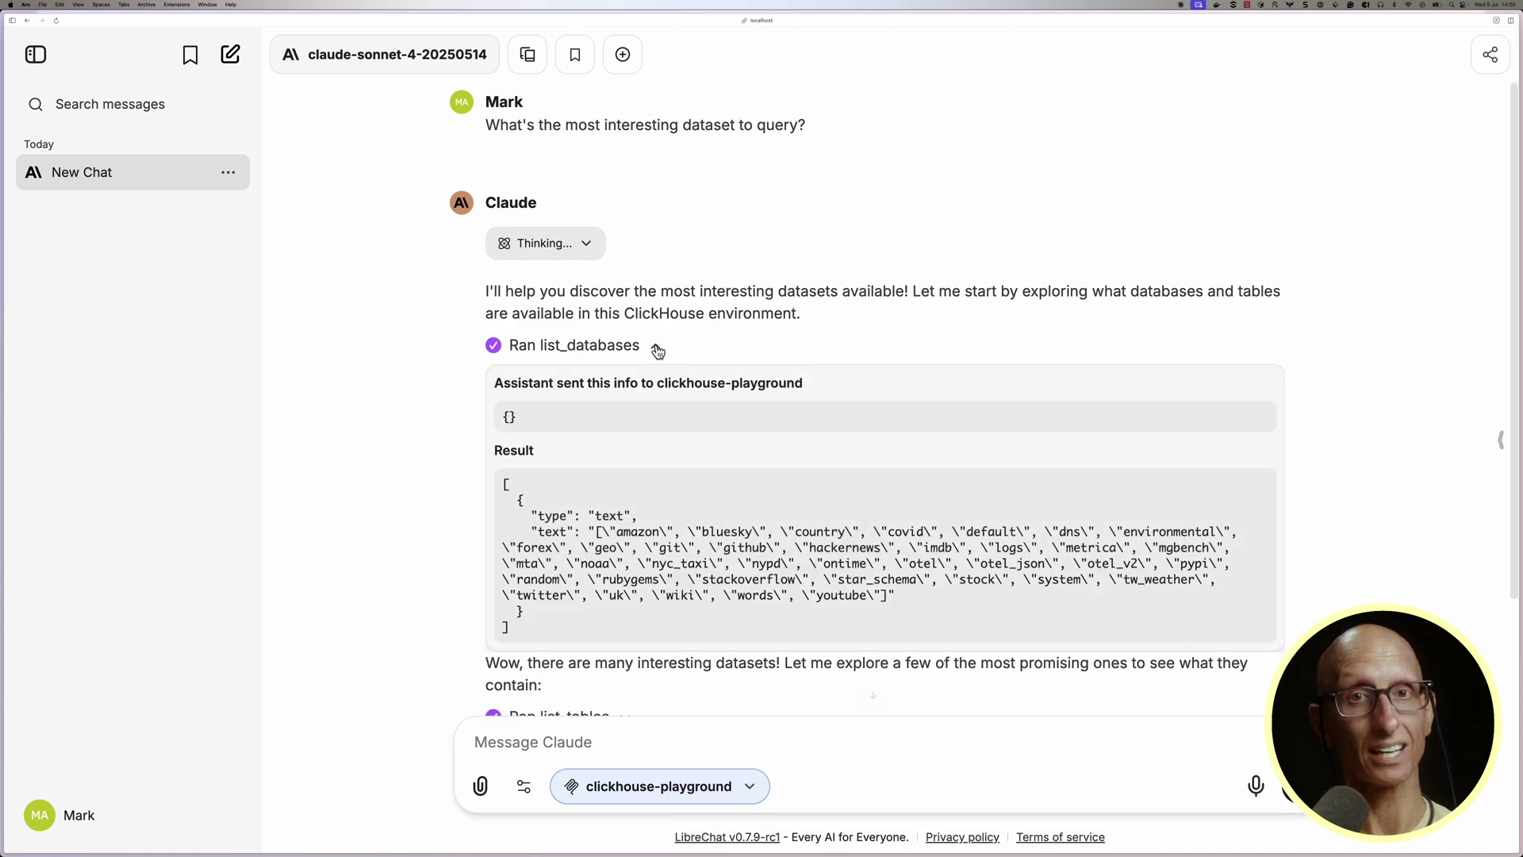
pyautogui.click(652, 202)
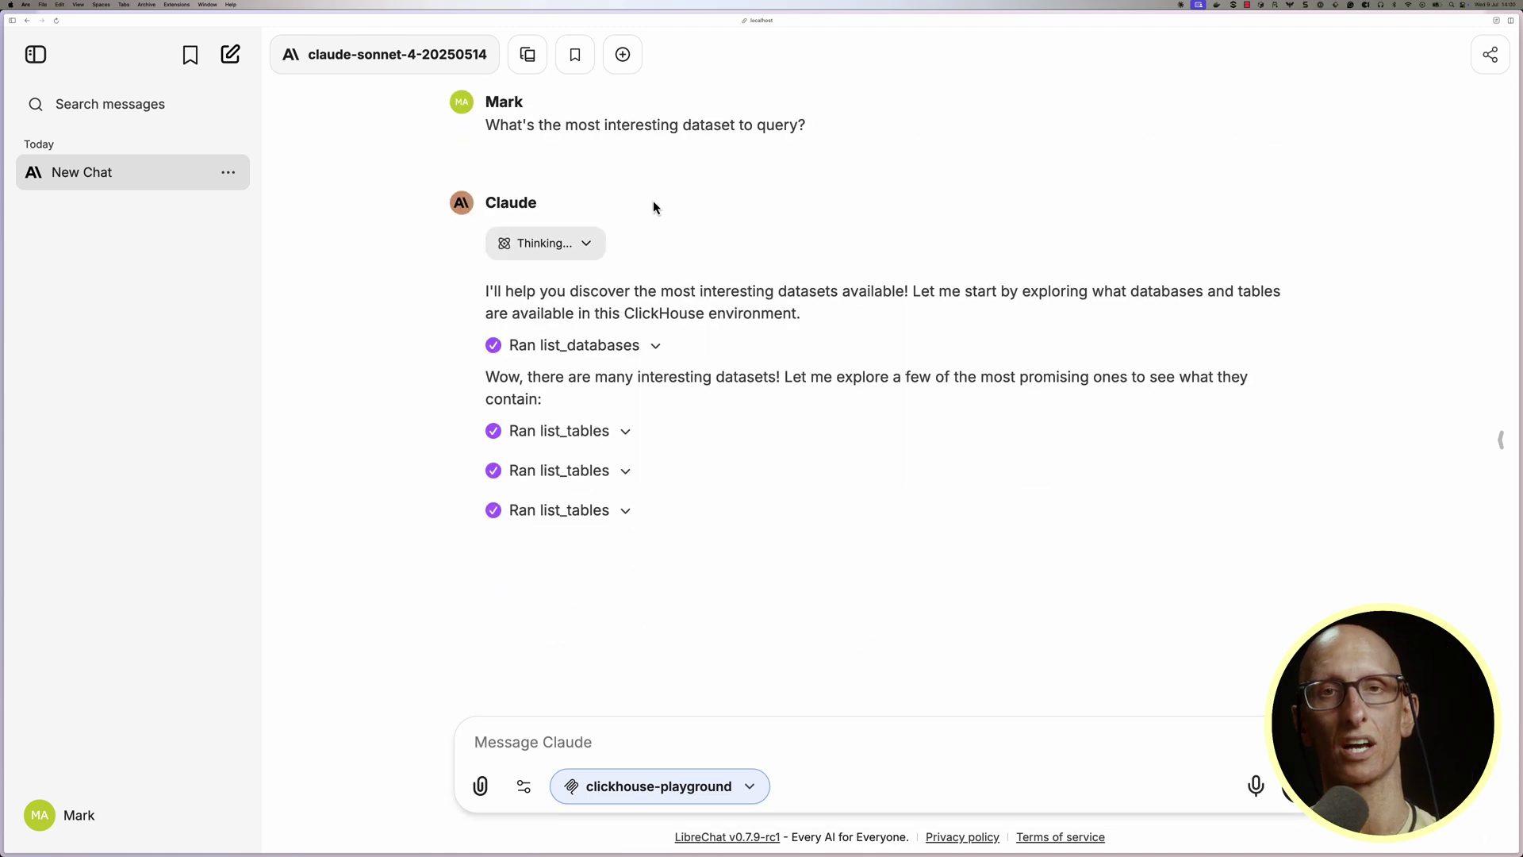
pyautogui.click(626, 433)
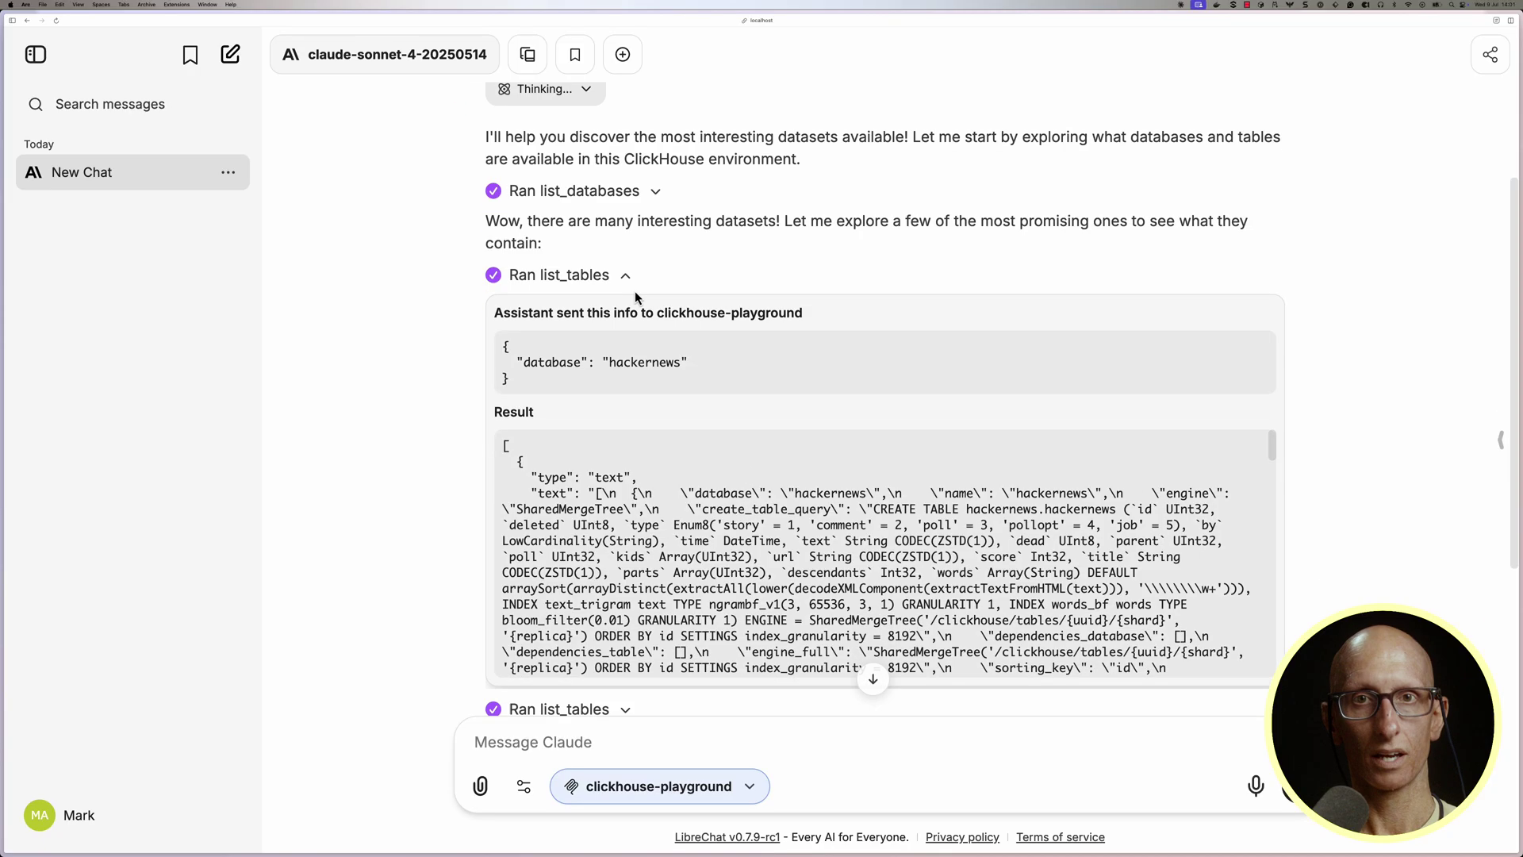
pyautogui.click(632, 273)
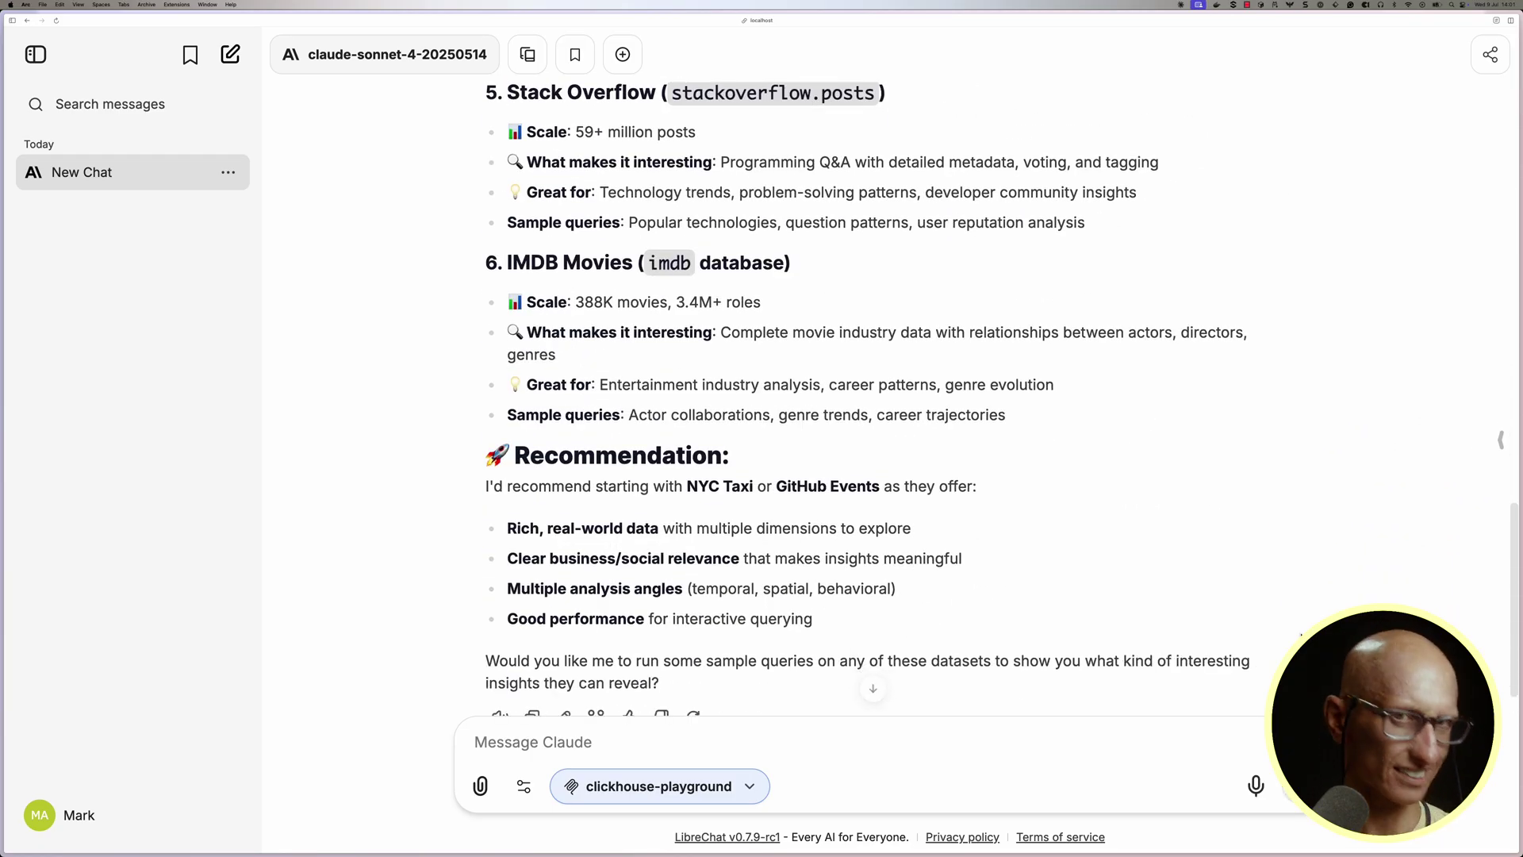
# Ask "ok tell me all about tip patterns with new york taxis" and read through the answer.
pyautogui.write('ok tell me all about tip patterns with new york taxis')
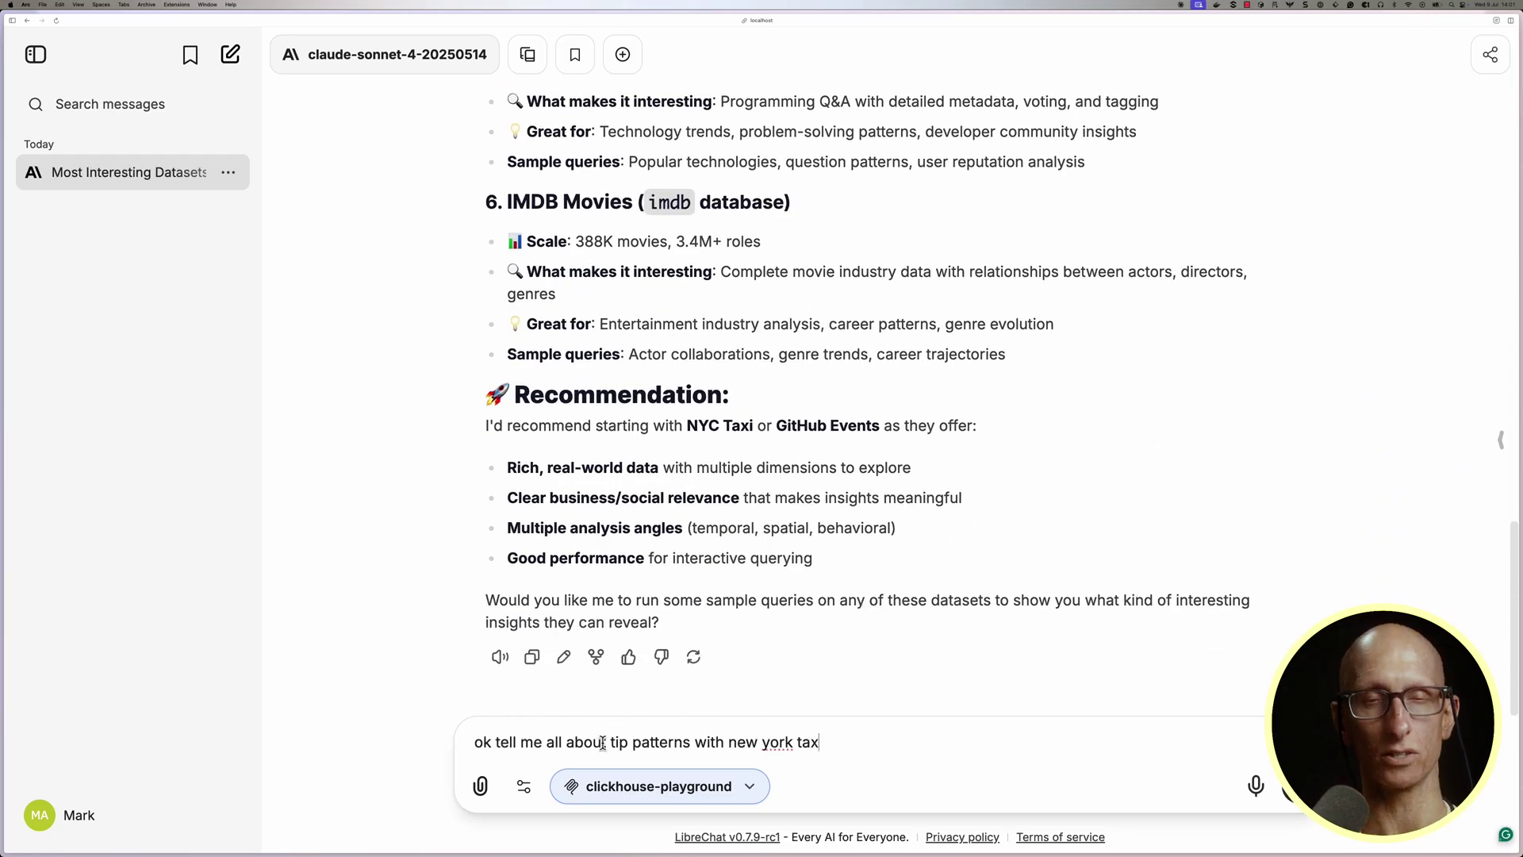
pyautogui.press('Return')
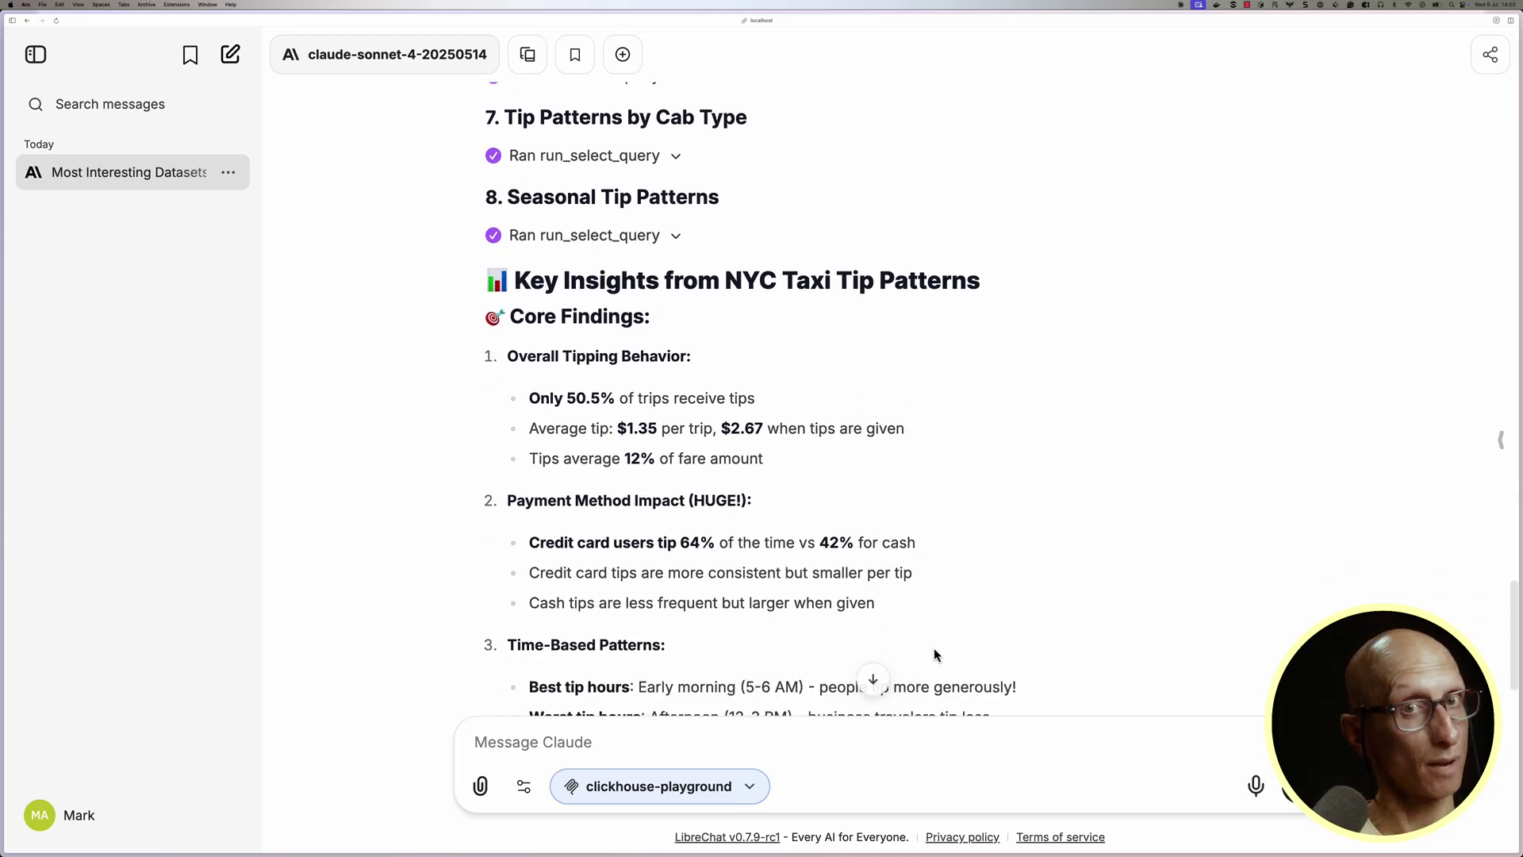
pyautogui.scroll(-6, 962, 473)
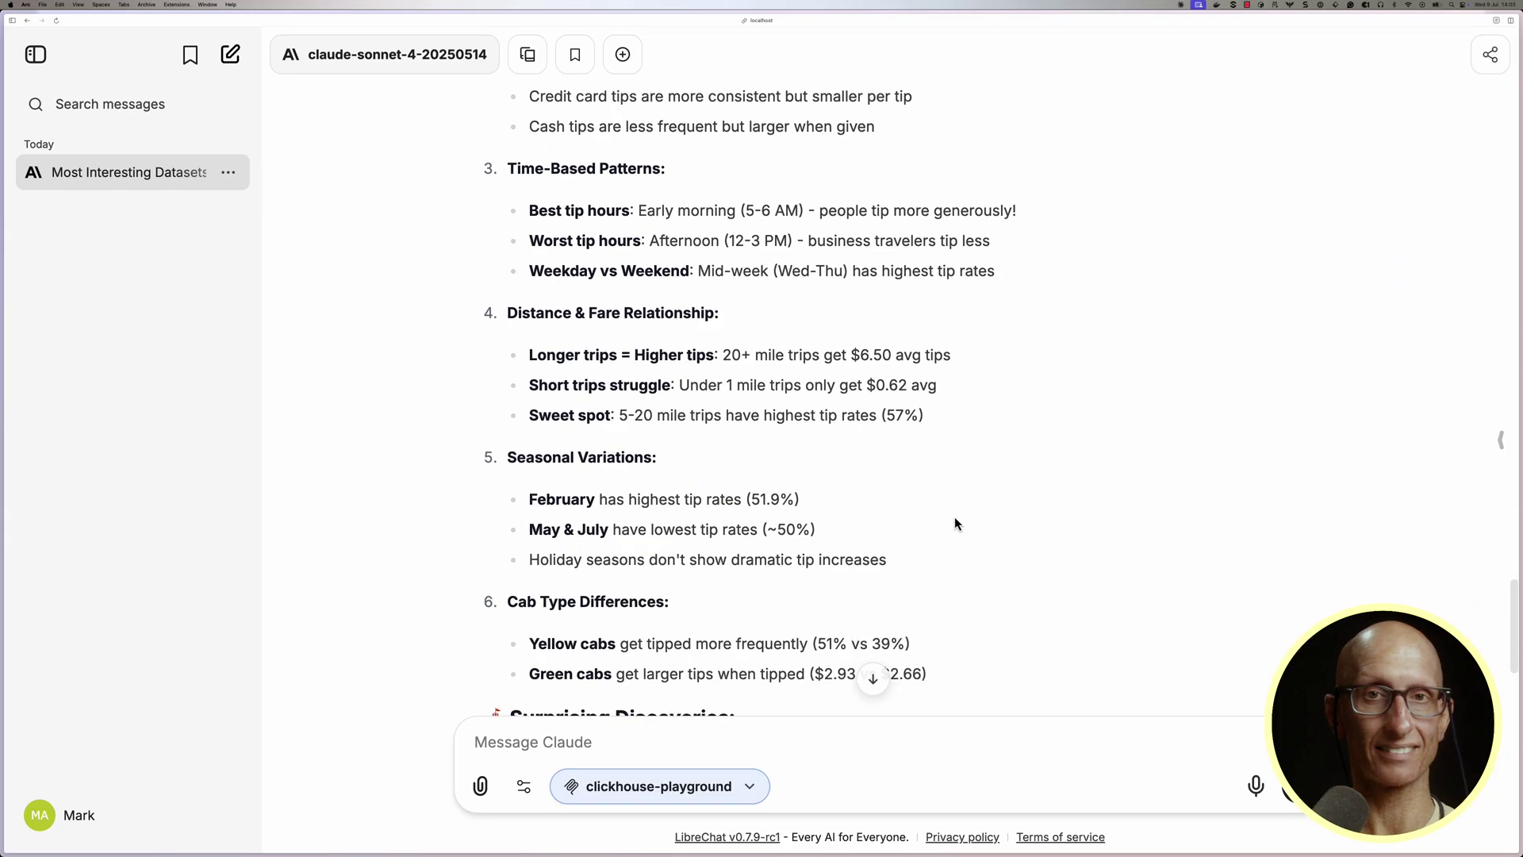
pyautogui.scroll(-2, 955, 524)
pyautogui.scroll(-2, 955, 524)
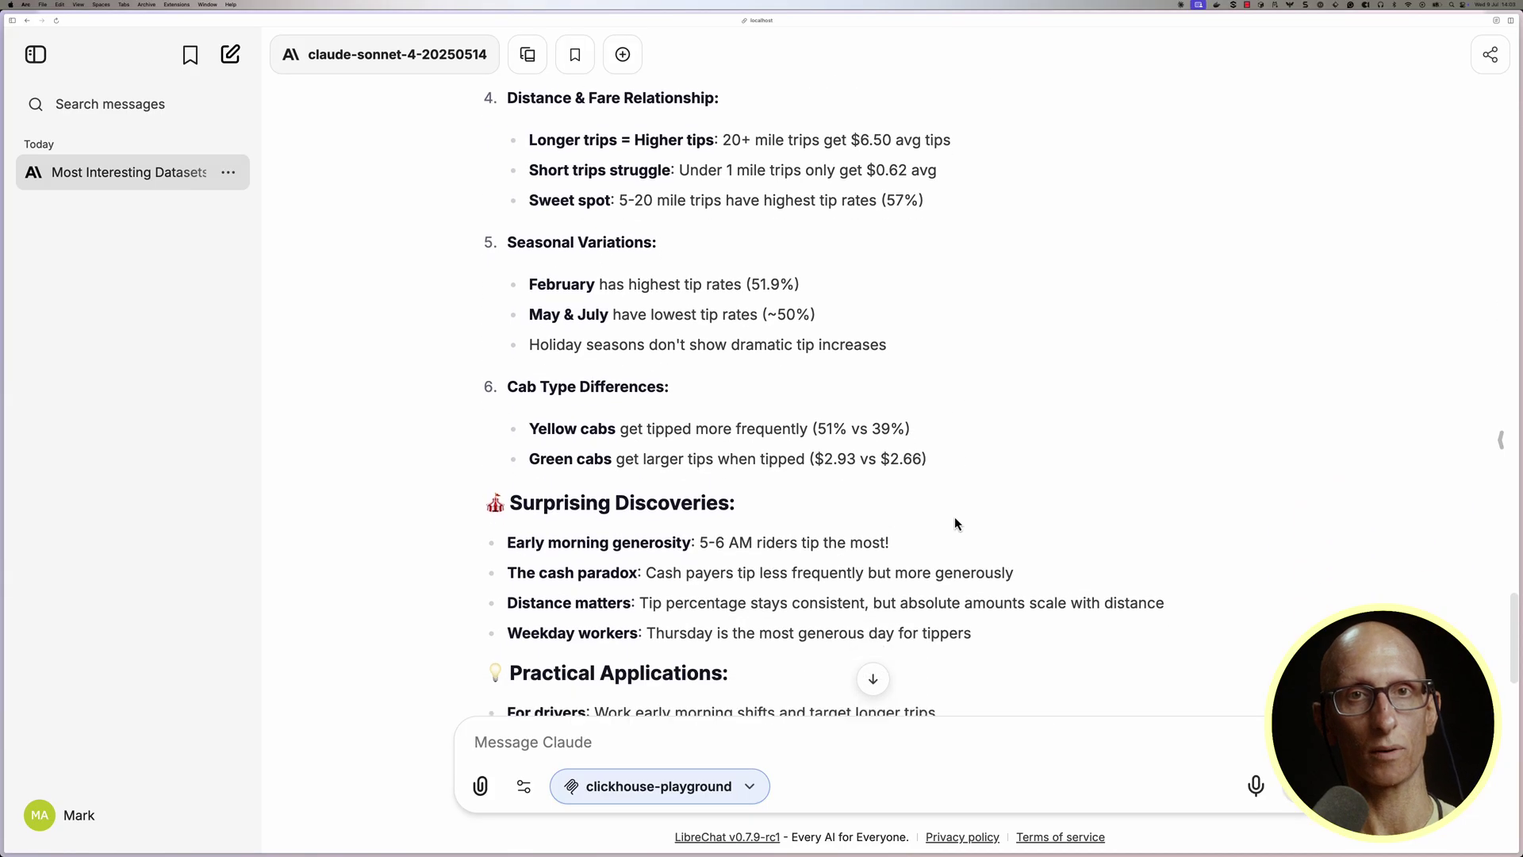
pyautogui.scroll(-3, 955, 522)
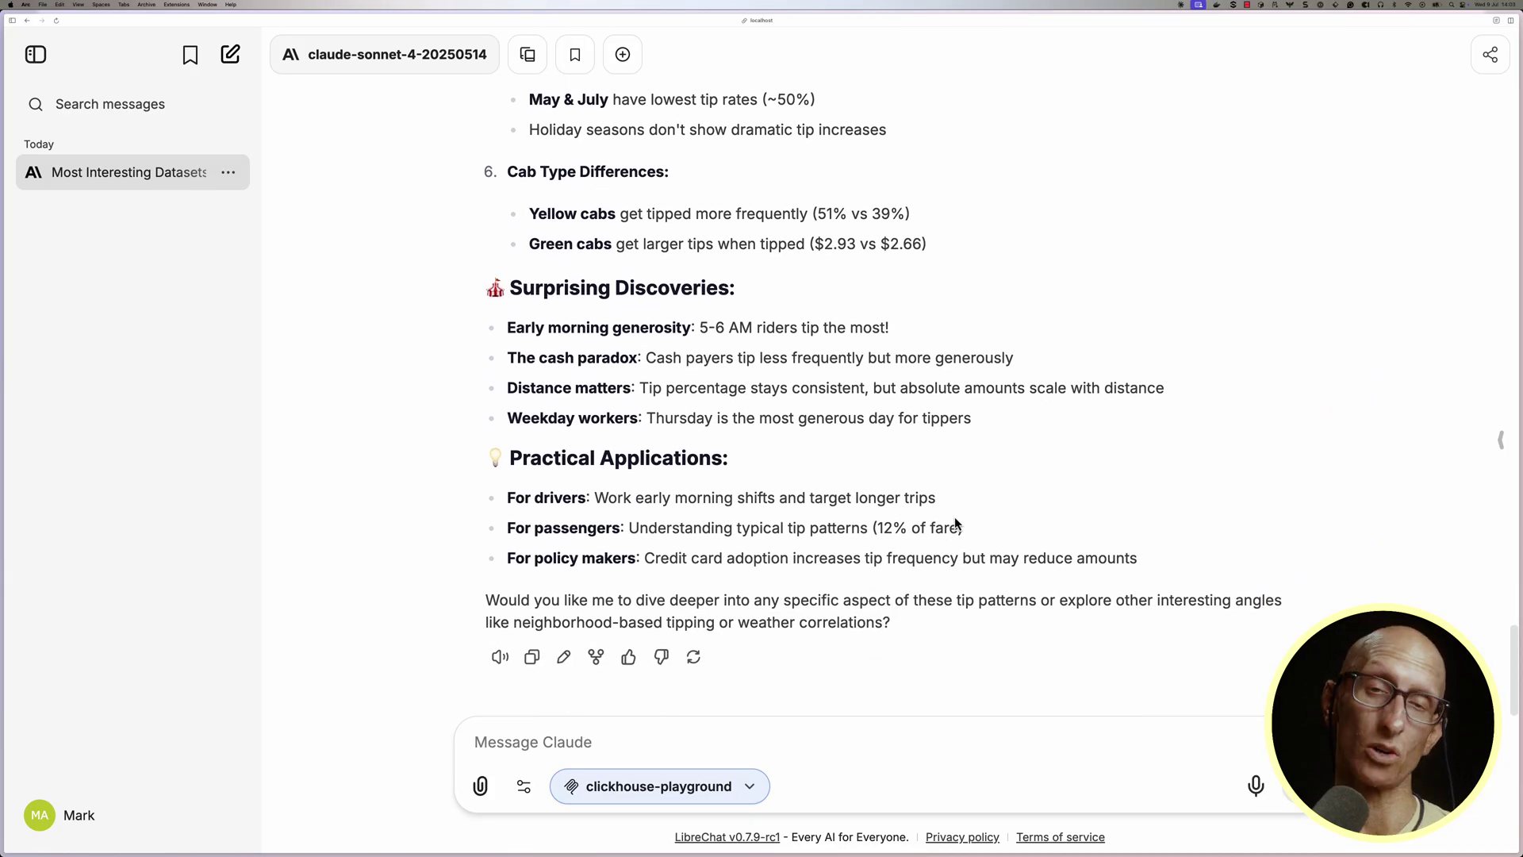